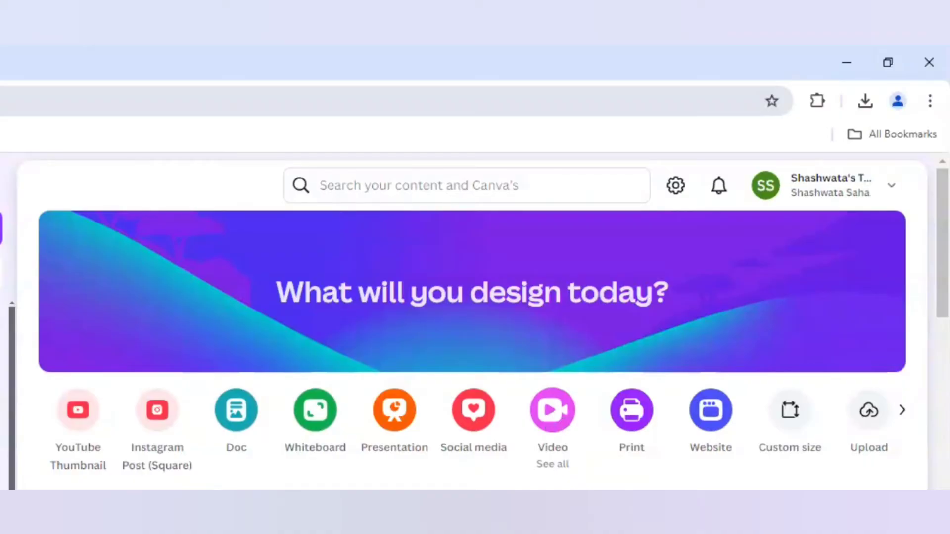
- From the Canva home page, open the Create a design dialog on the Videos category
left_click(555, 416)
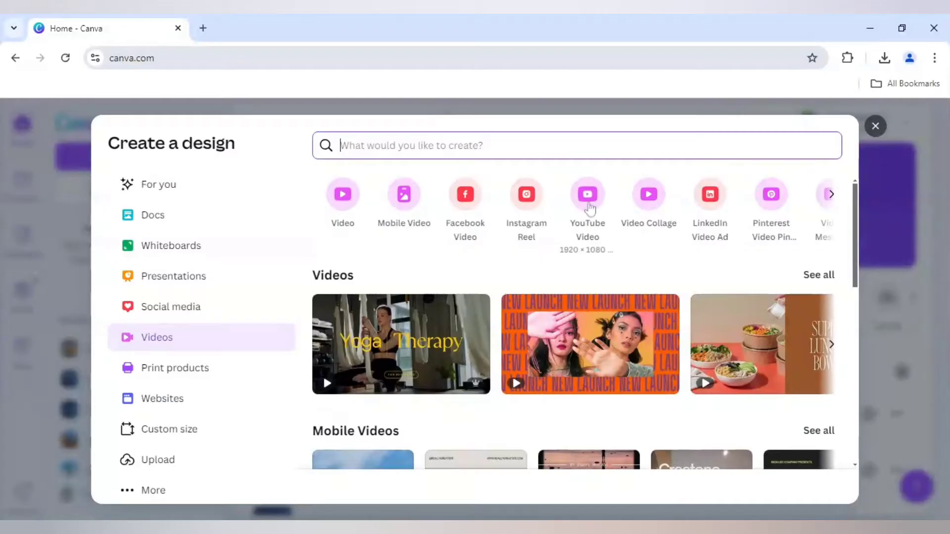
- Create a blank YouTube Video design and scroll the Elements library down to Frames
left_click(588, 195)
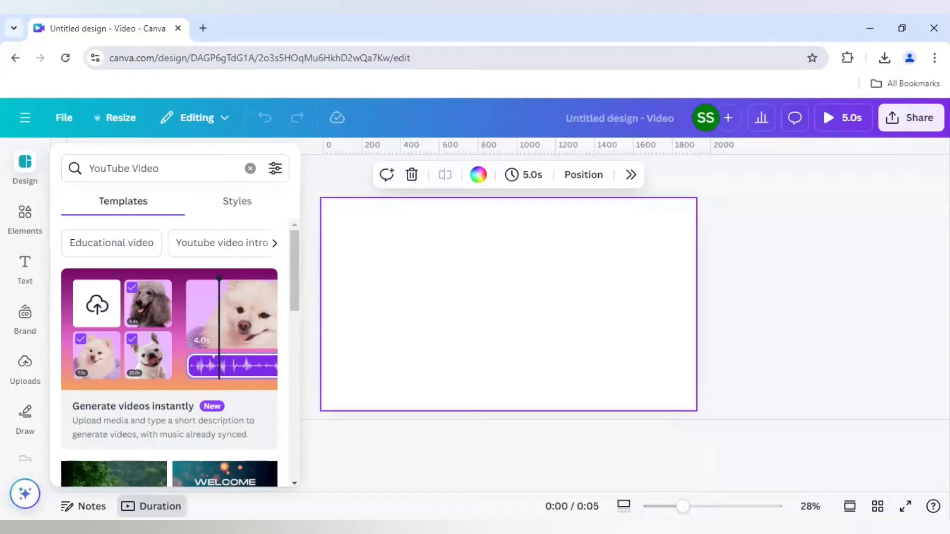
left_click(26, 212)
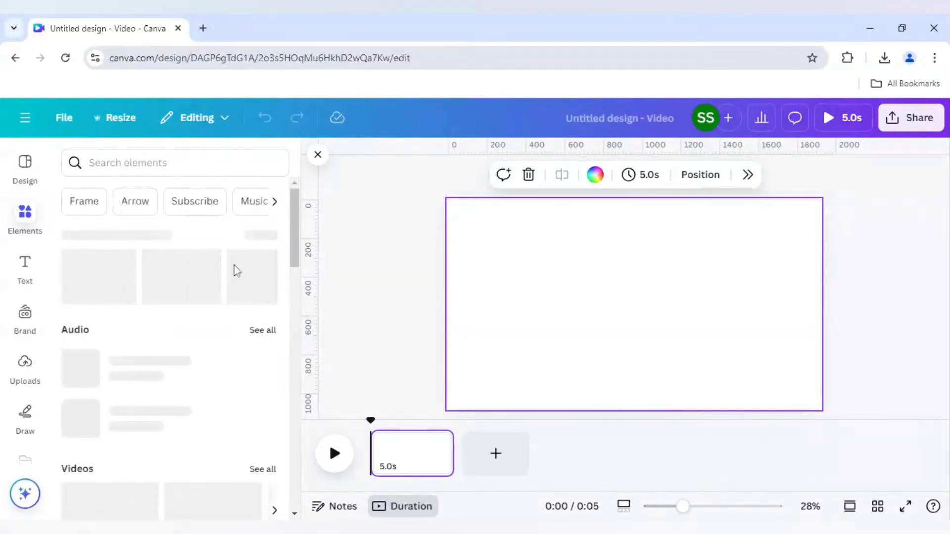
scroll(237, 271, "down", 4)
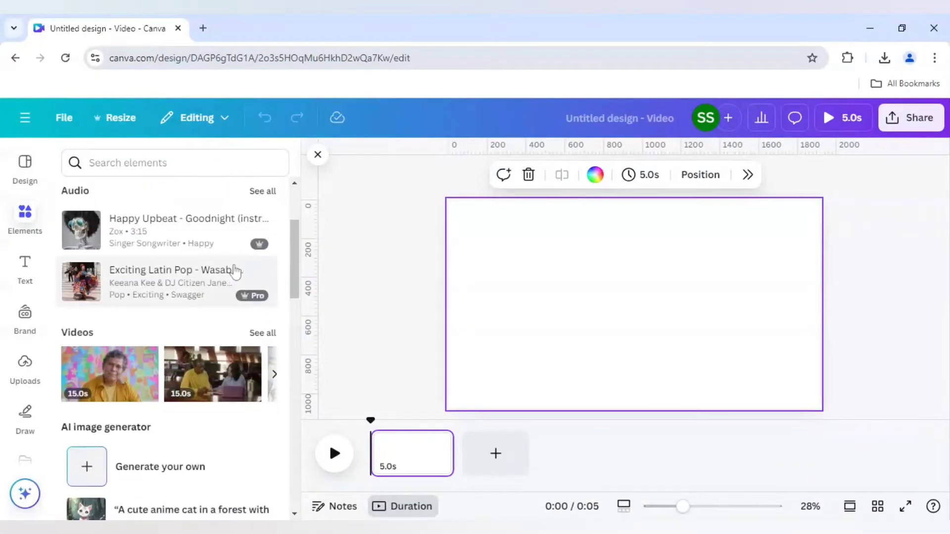
scroll(235, 271, "down", 7)
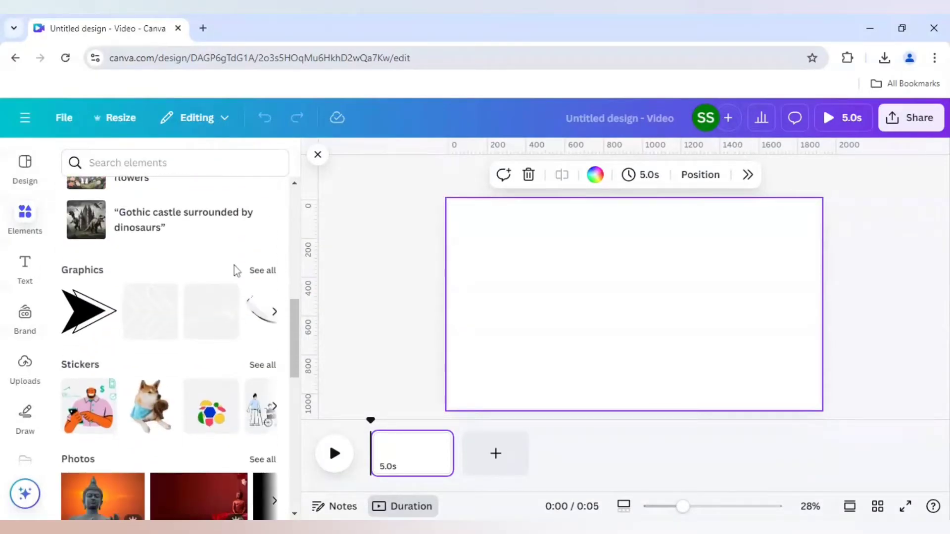
scroll(237, 272, "down", 8)
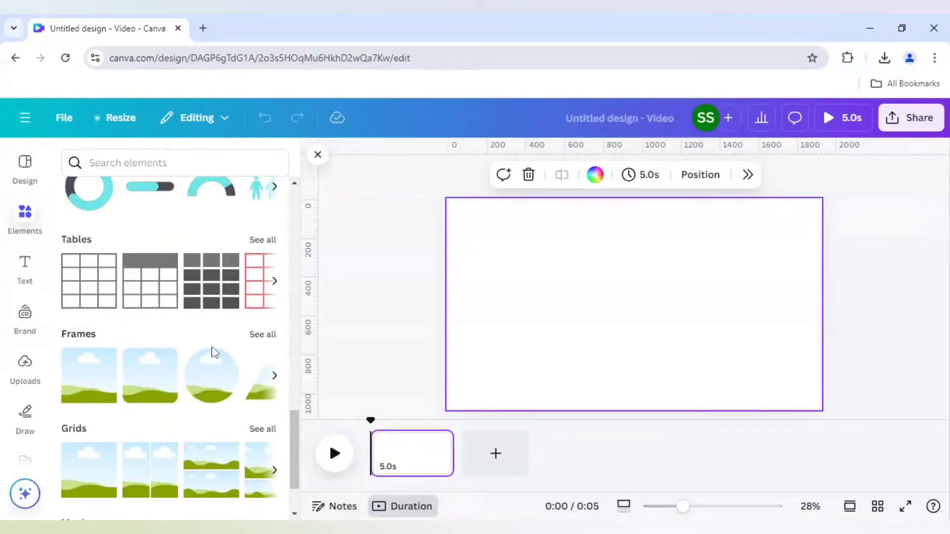
- Browse all Film and photo frames and check the Medium Format Frame's details
left_click(262, 335)
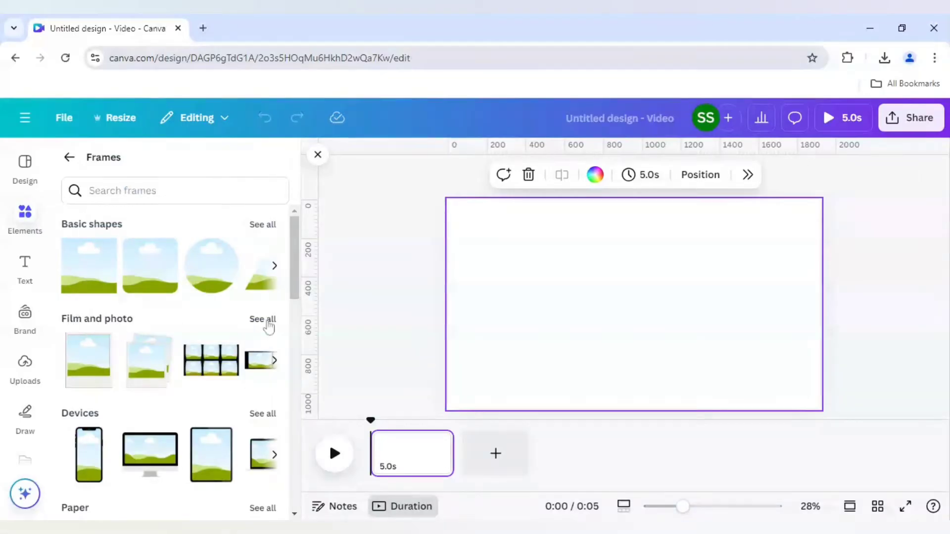
left_click(263, 319)
scroll(235, 326, "down", 2)
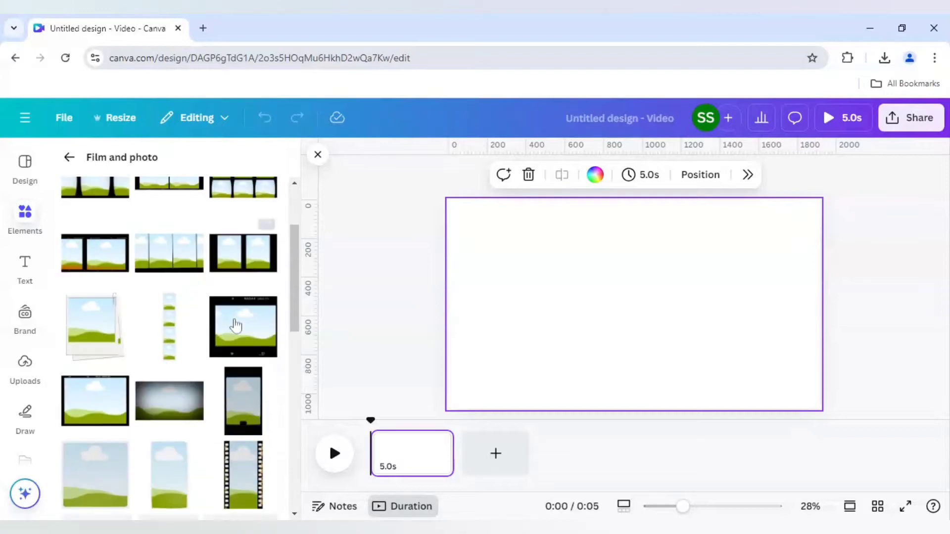
scroll(236, 325, "down", 2)
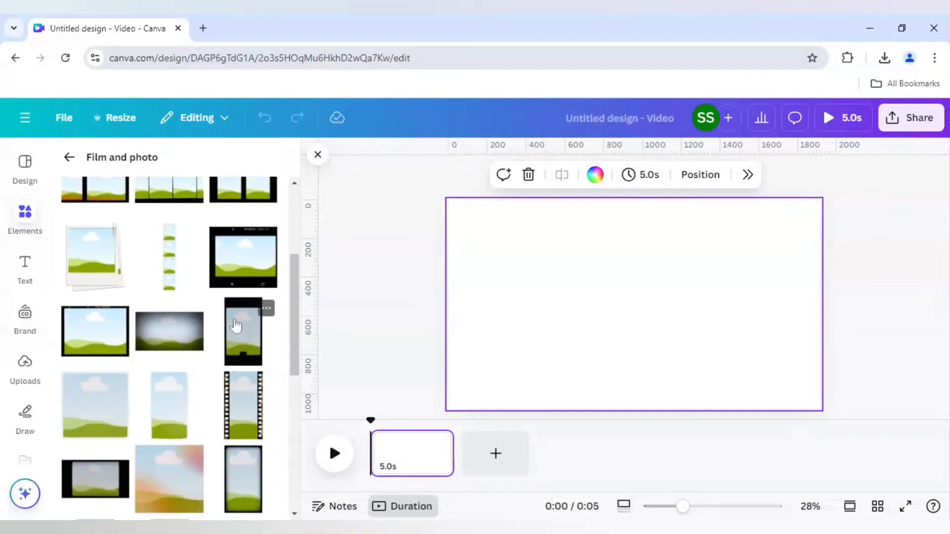
scroll(236, 326, "down", 6)
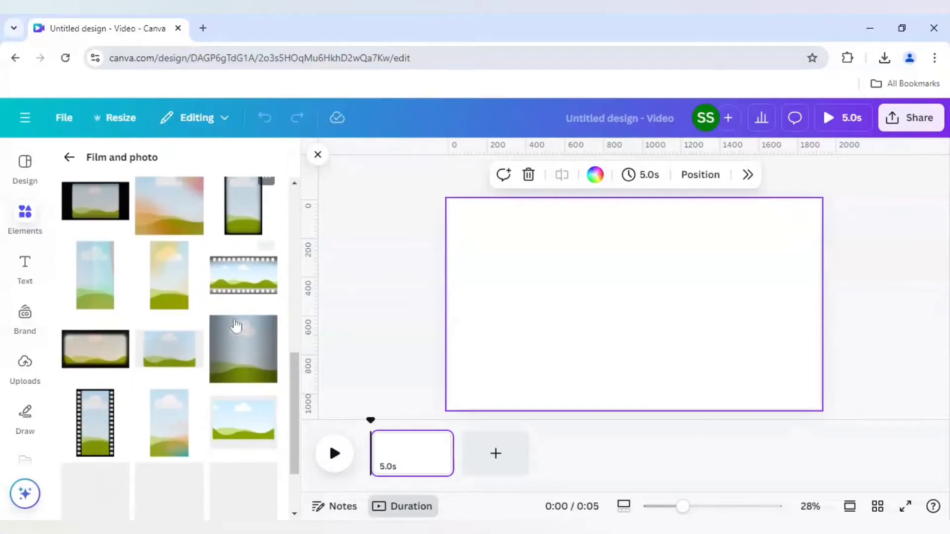
scroll(235, 326, "down", 5)
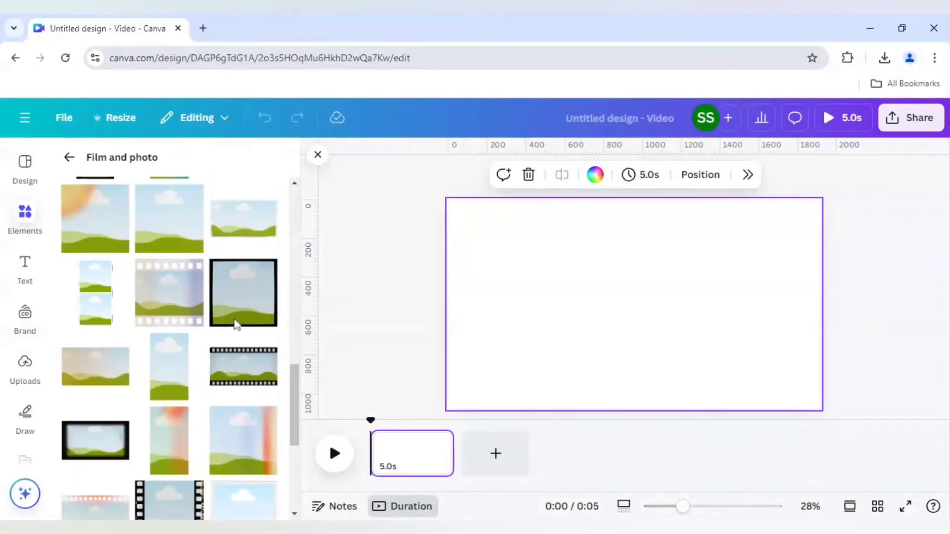
scroll(236, 326, "down", 6)
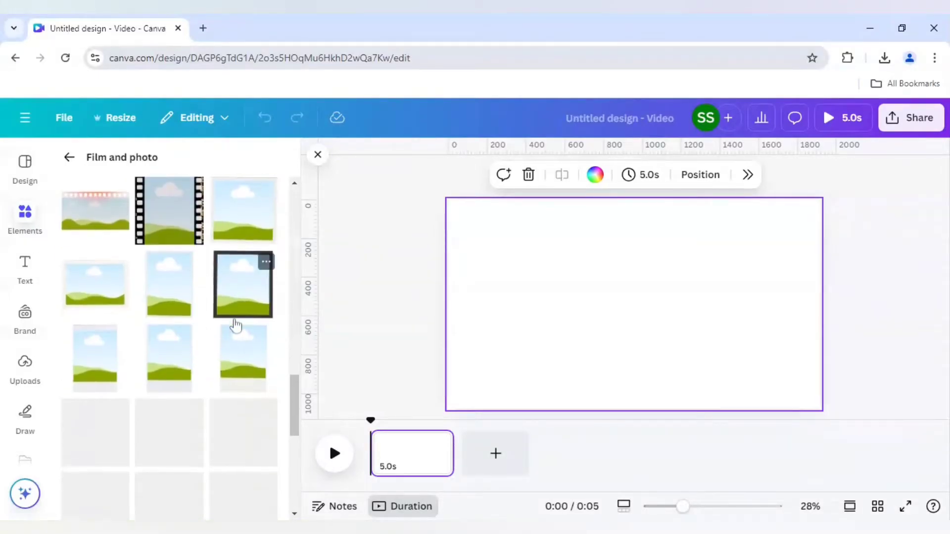
scroll(236, 326, "down", 6)
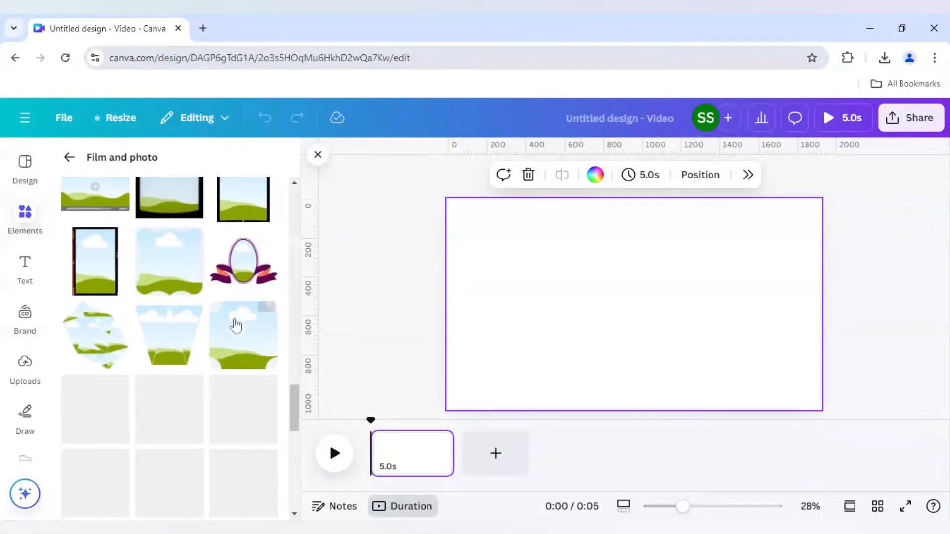
scroll(235, 325, "down", 3)
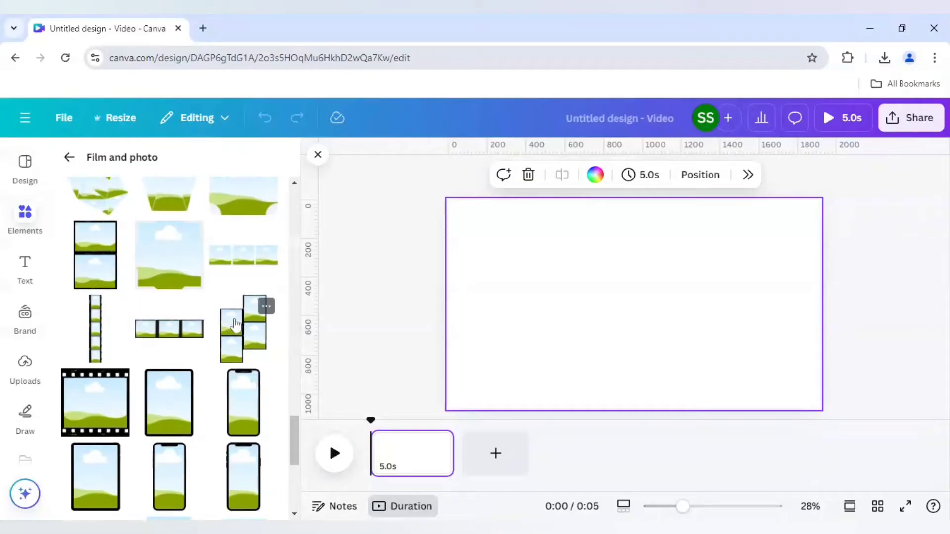
scroll(235, 326, "down", 1)
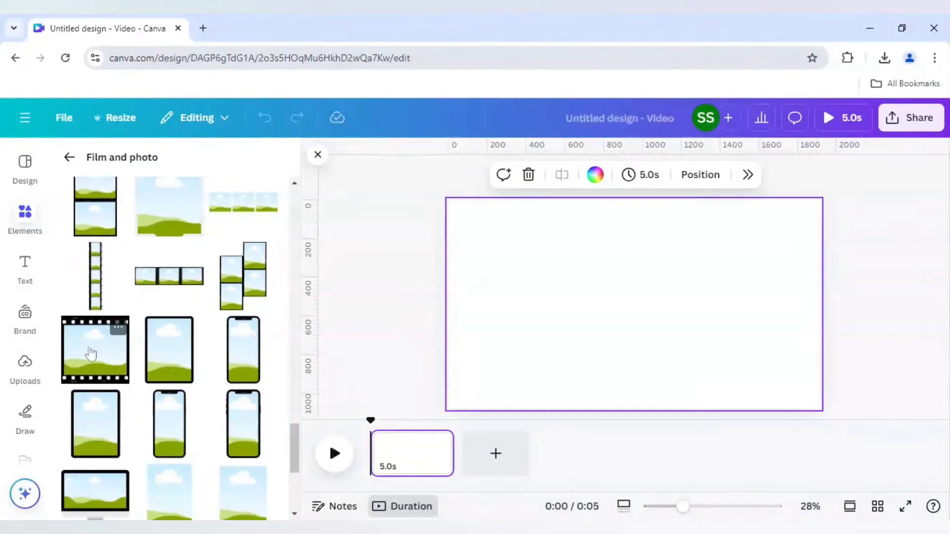
left_click(119, 329)
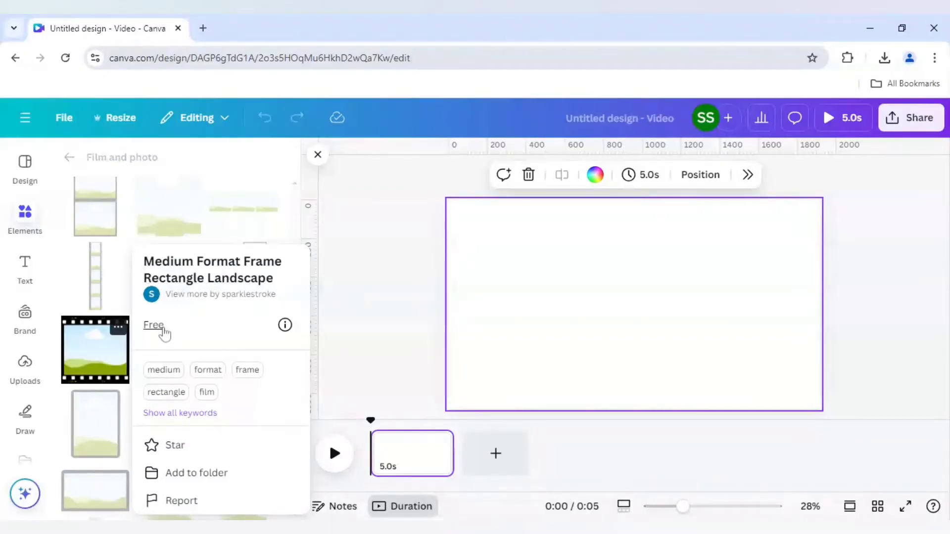
left_click(99, 356)
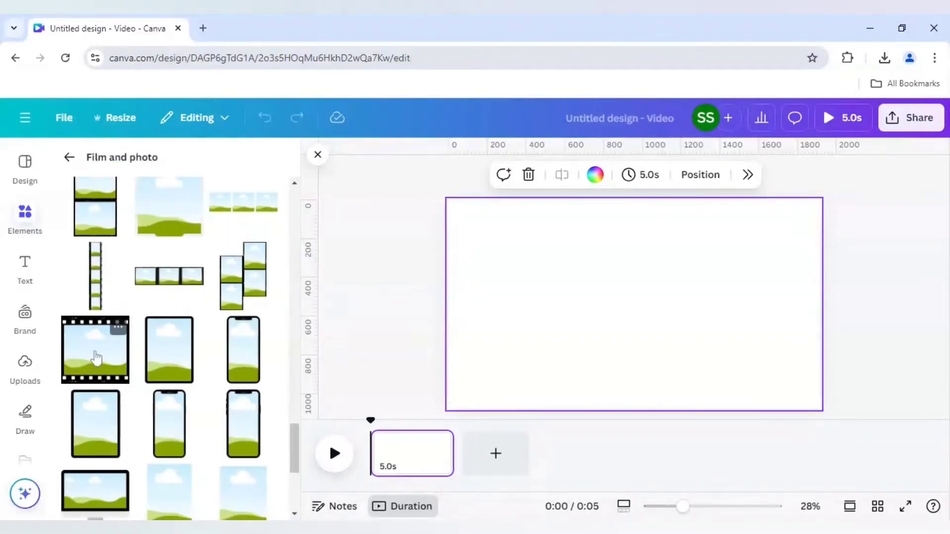
- Add the film-strip frame, shrink it to 359×359 and place it at the page's left
left_click(97, 356)
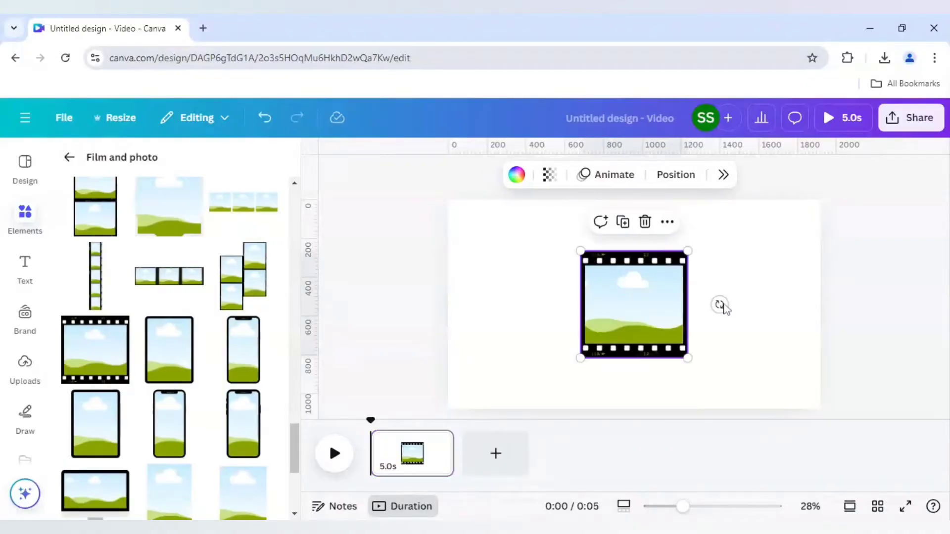
left_click_drag(637, 312, 504, 302)
left_click_drag(556, 252, 518, 290)
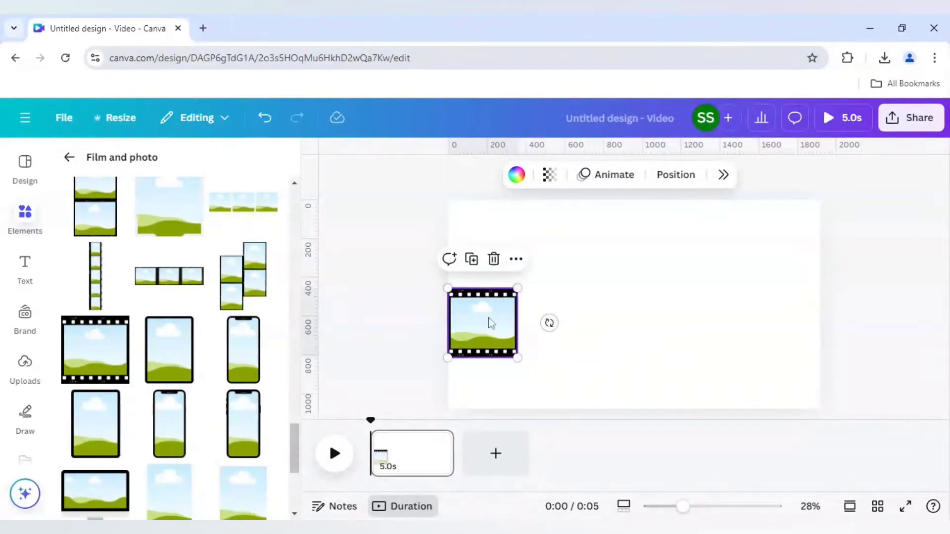
left_click_drag(487, 322, 491, 306)
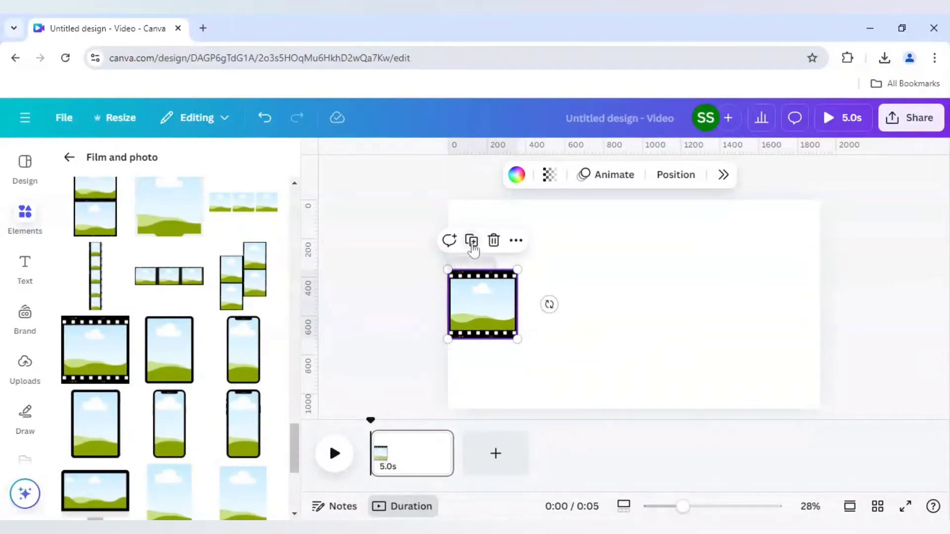
- Duplicate the film frame and set the copy right beside the original
left_click(472, 241)
left_click_drag(478, 314, 544, 305)
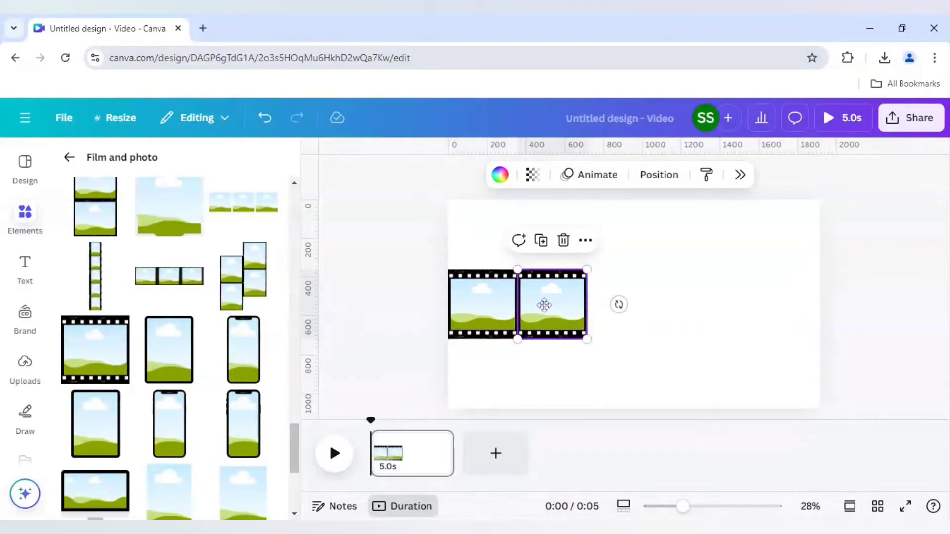
left_click(648, 322)
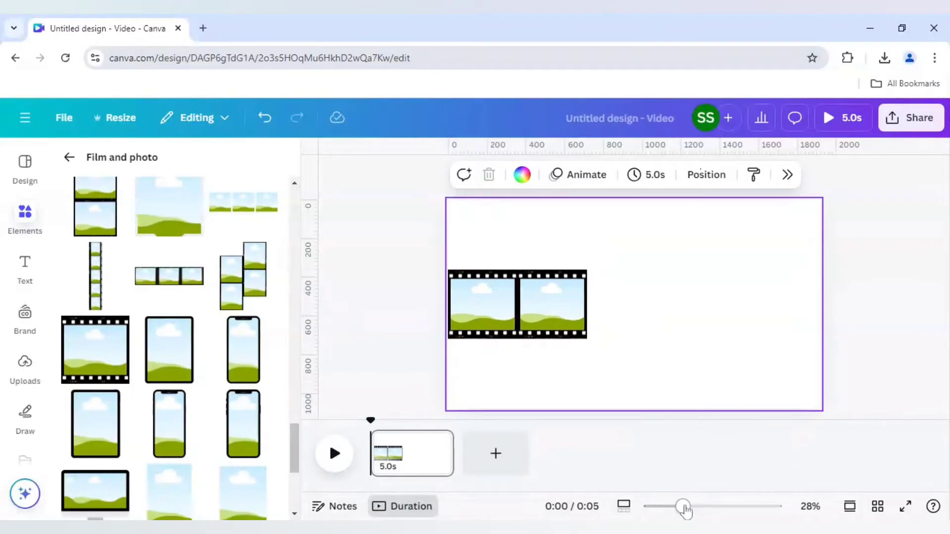
left_click_drag(683, 507, 698, 506)
left_click(497, 325)
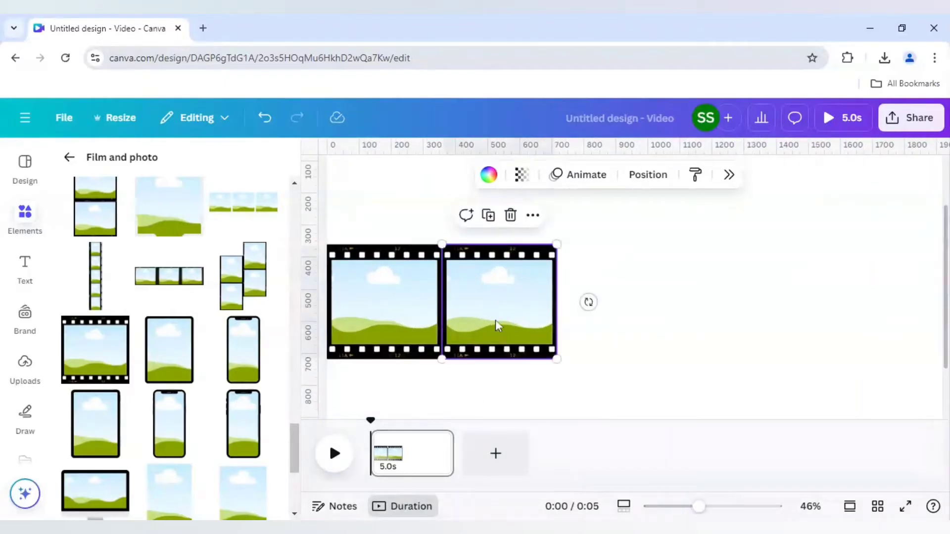
left_click(526, 336)
left_click_drag(525, 336, 526, 336)
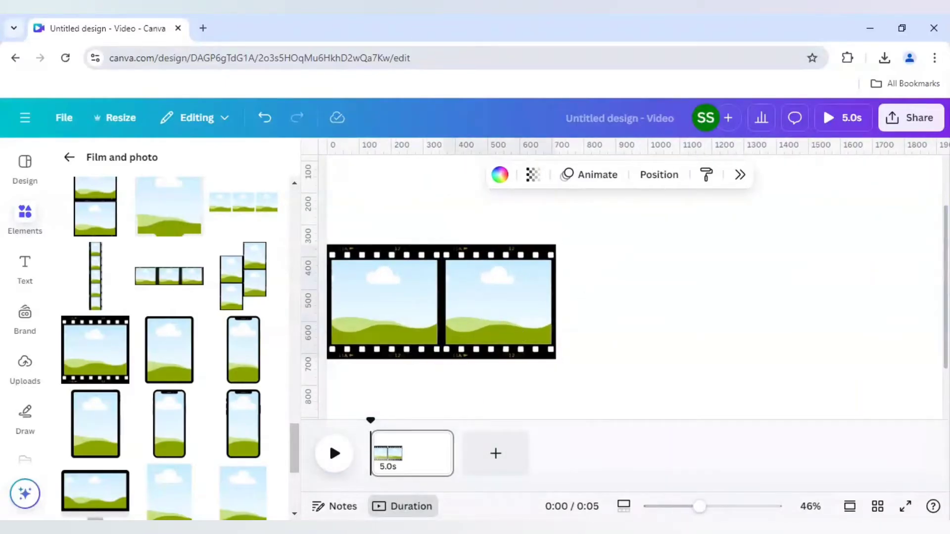
left_click(403, 225)
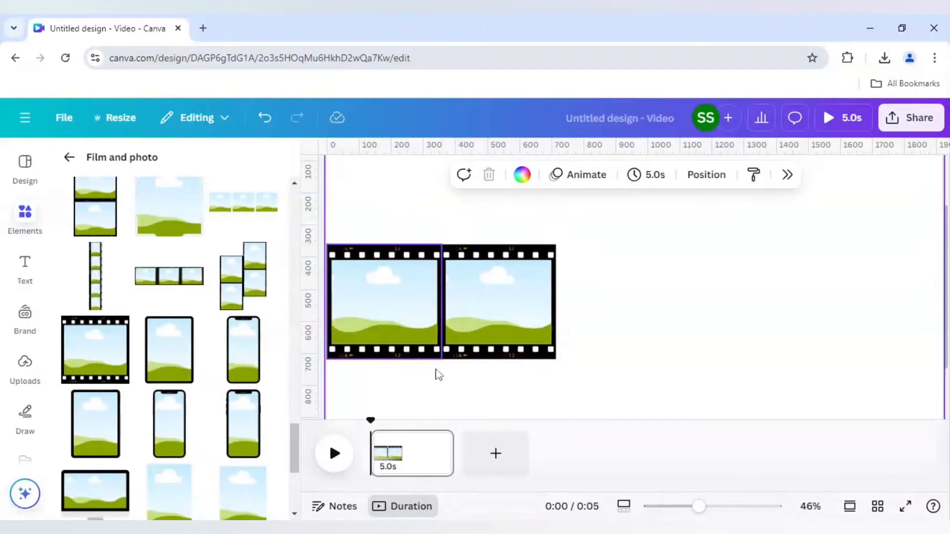
left_click(508, 312)
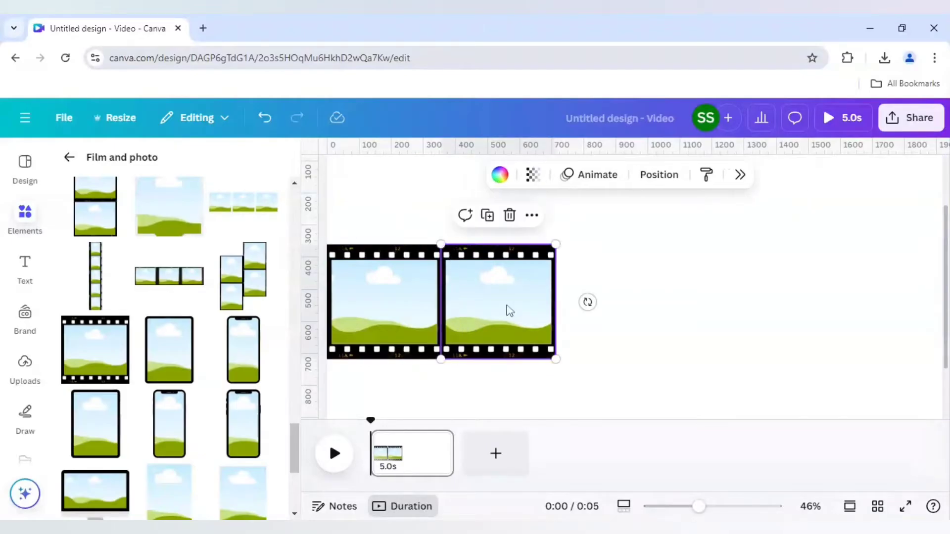
left_click_drag(697, 507, 687, 506)
- Extend the strip with more frame copies, then scale the whole strip down to fit the page
left_click(530, 245)
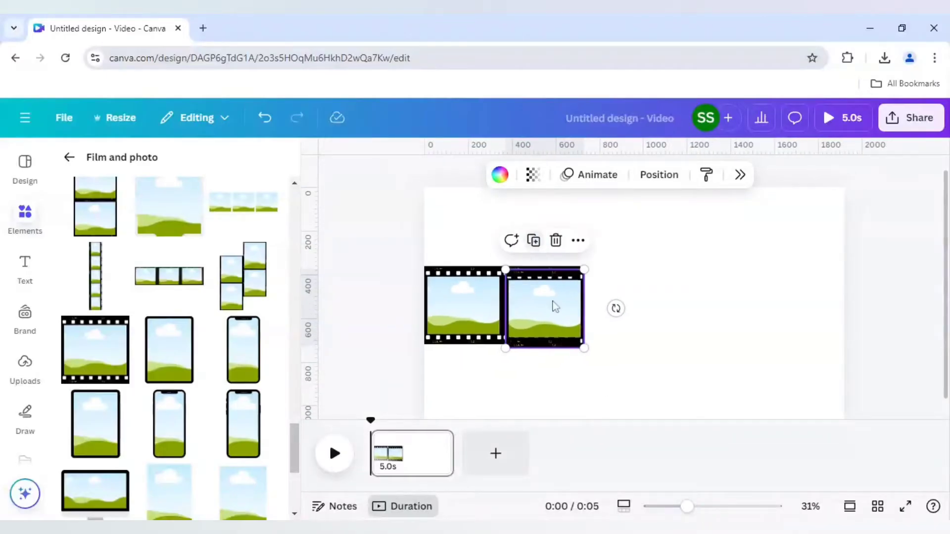
left_click_drag(552, 303, 601, 285)
left_click(608, 290)
left_click(607, 237)
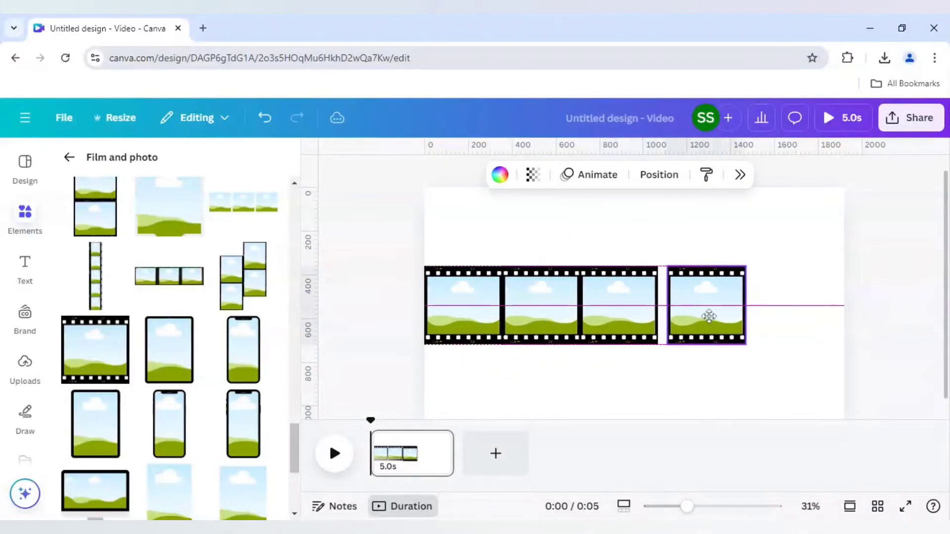
left_click_drag(707, 315, 782, 310)
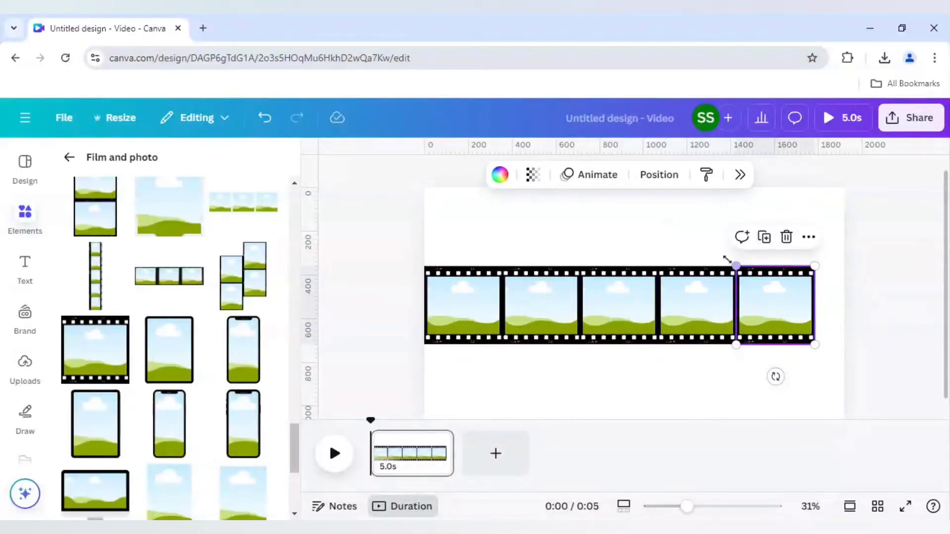
left_click(764, 238)
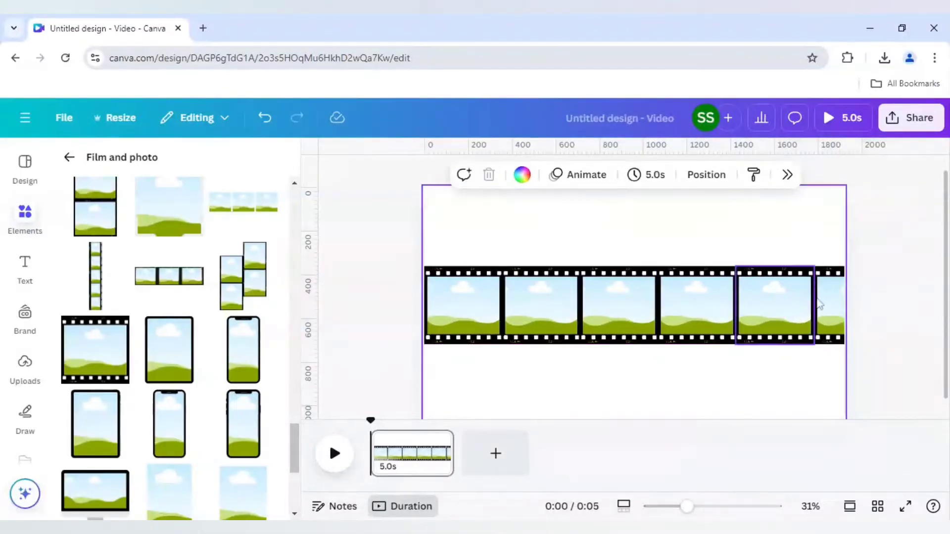
key("ctrl+a")
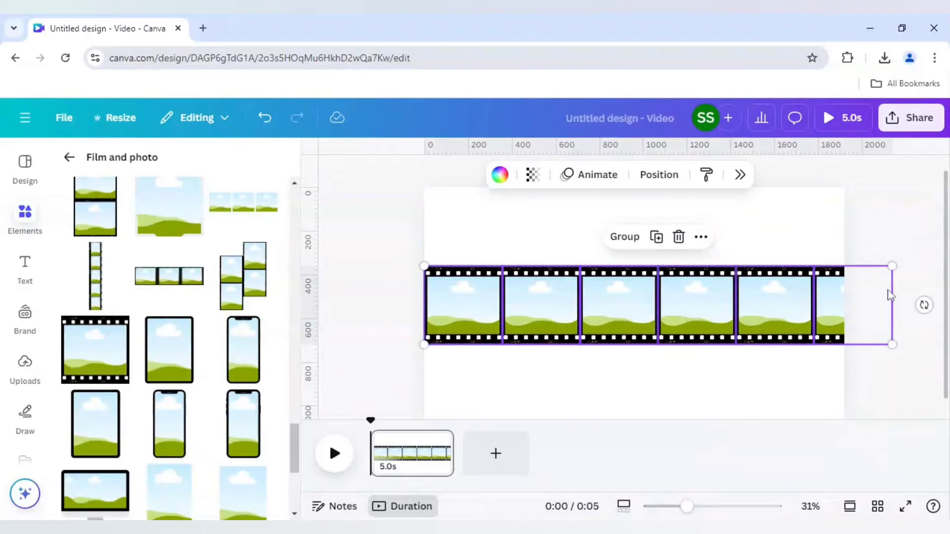
left_click_drag(896, 265, 818, 296)
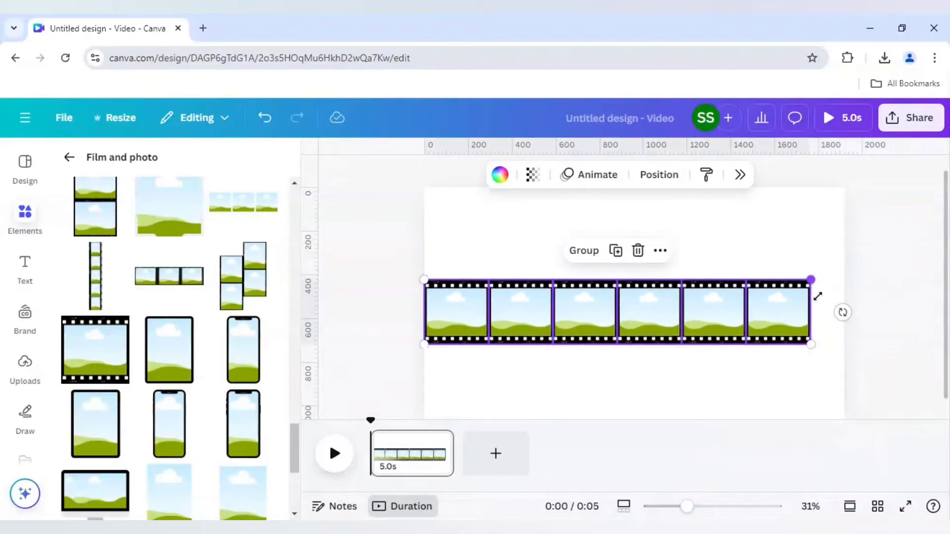
left_click(758, 259)
- Copy the last film frame onto the strip's end and check the frame joins
left_click(777, 309)
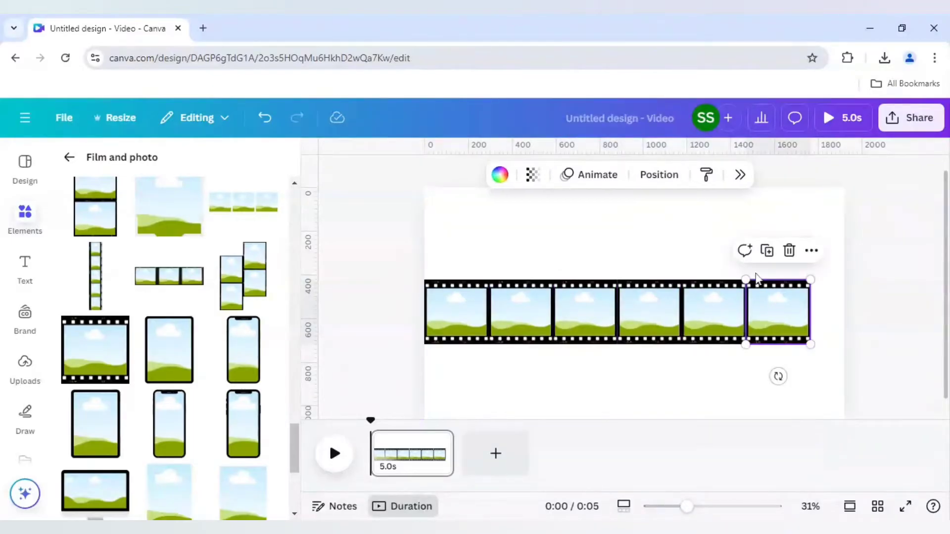
left_click(768, 253)
left_click_drag(774, 314, 827, 304)
left_click(759, 246)
left_click(828, 304)
left_click(699, 373)
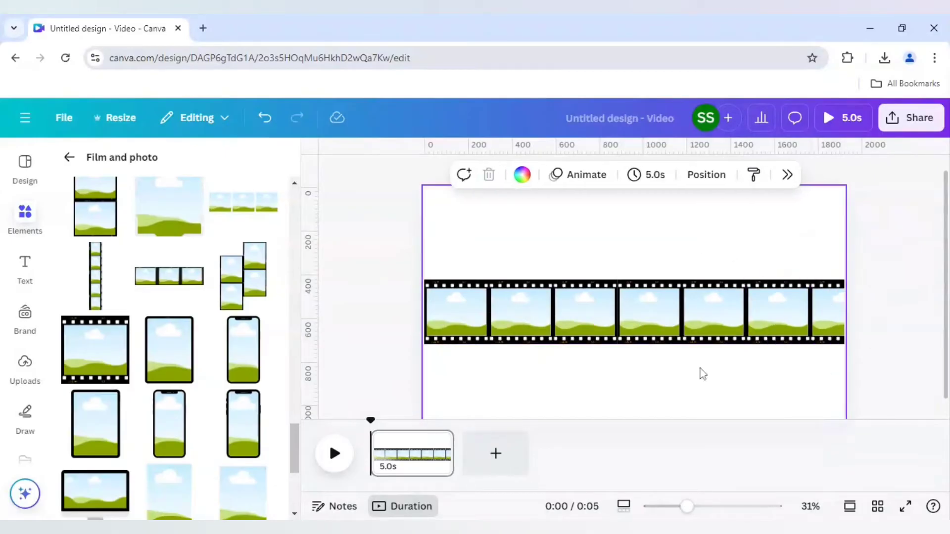
mouse_move(686, 510)
left_mouse_down()
mouse_move(701, 514)
mouse_move(686, 510)
left_mouse_up()
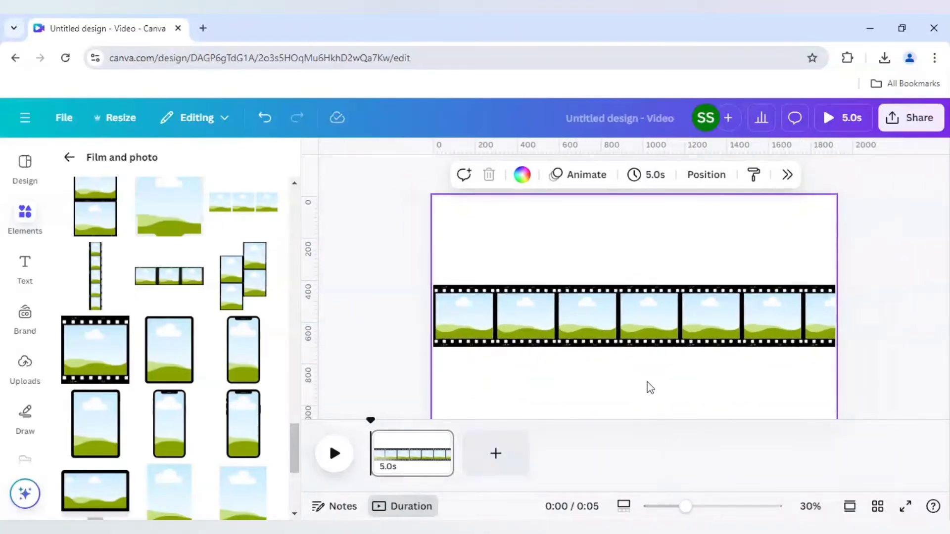
left_click_drag(693, 514, 717, 513)
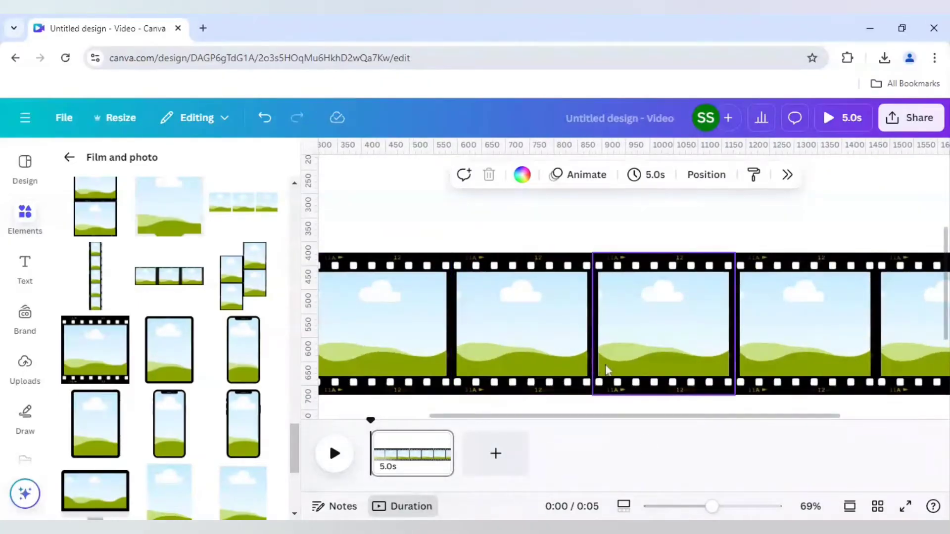
left_click_drag(717, 515, 698, 515)
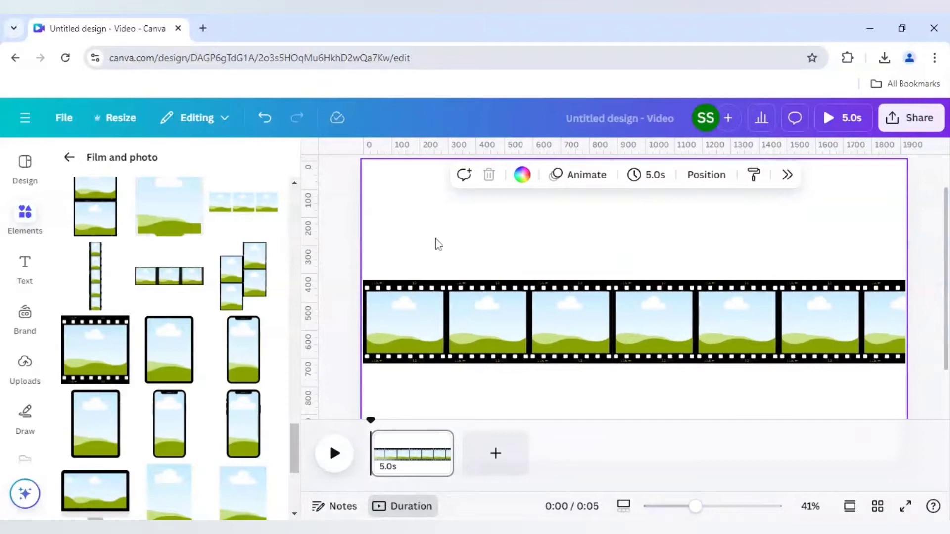
- Search the Elements library for 'ancient architecture' and show only the Photos results
left_click(69, 158)
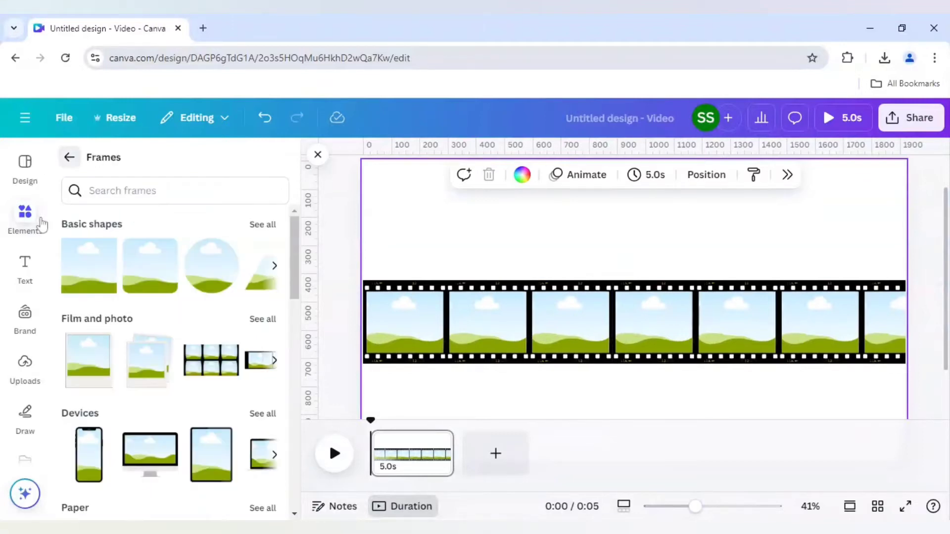
left_click(70, 158)
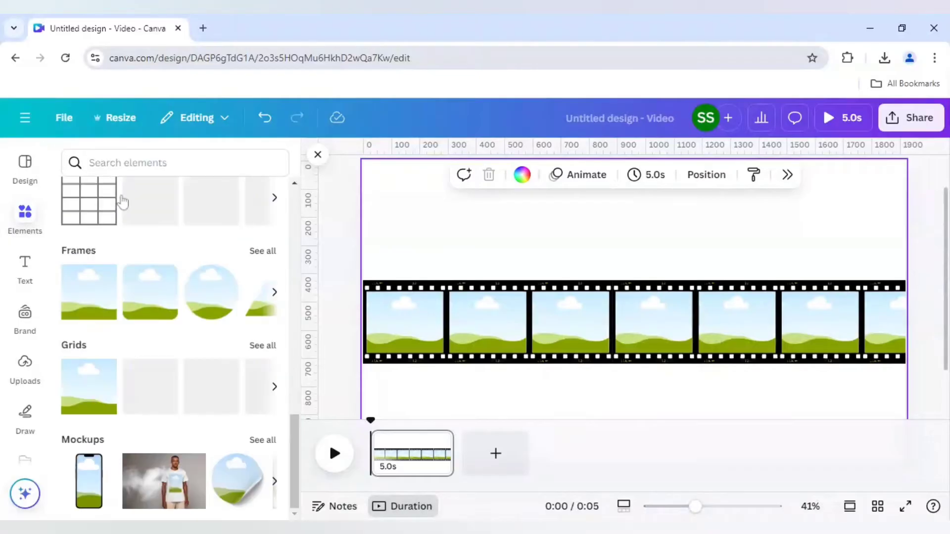
left_click(135, 167)
type("an")
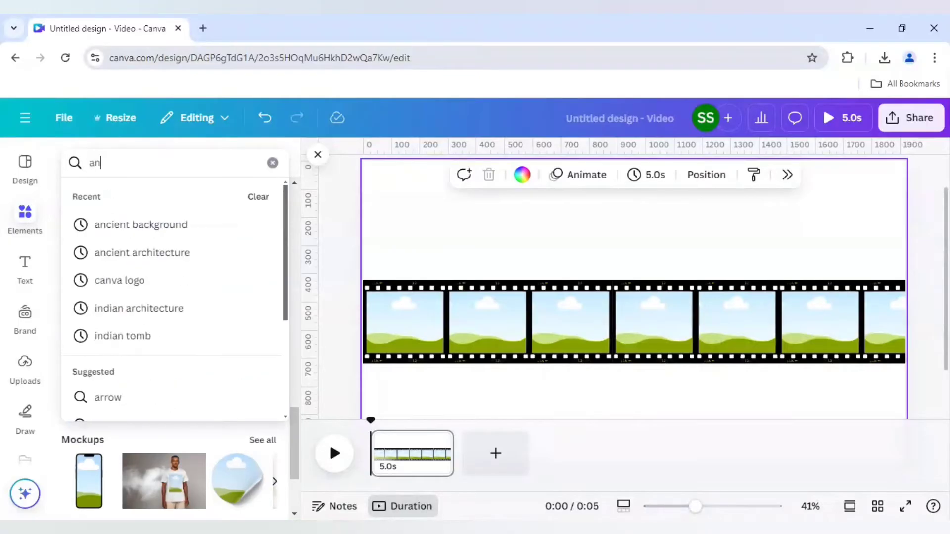
type("cient")
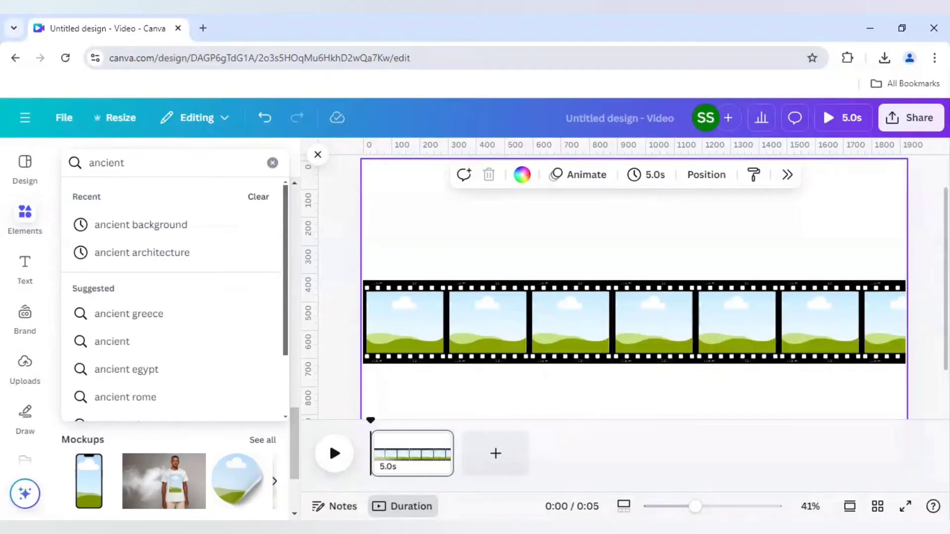
type(" architec")
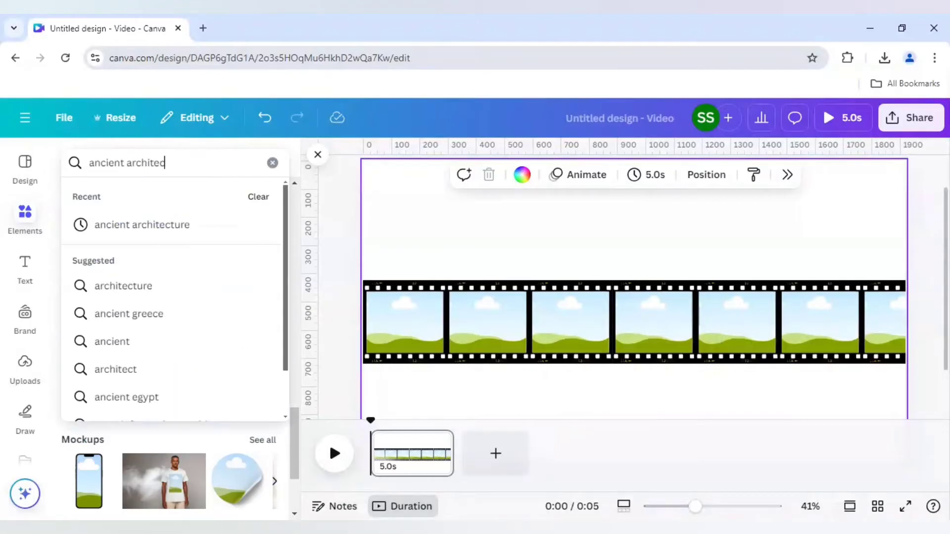
type("ture")
key("Return")
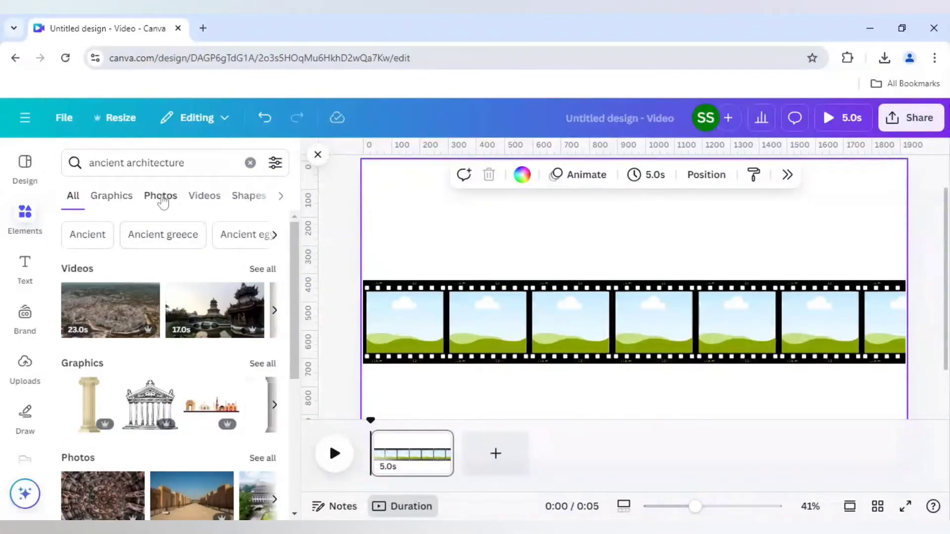
left_click(161, 196)
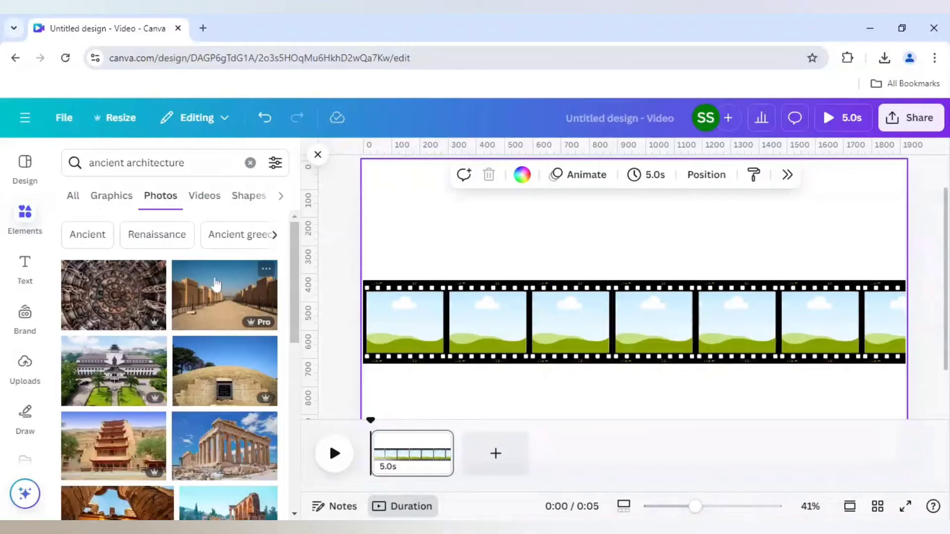
- Fill the first four frames with the Parthenon, a second photo, a pagoda and a temple
scroll(158, 355, "down", 2)
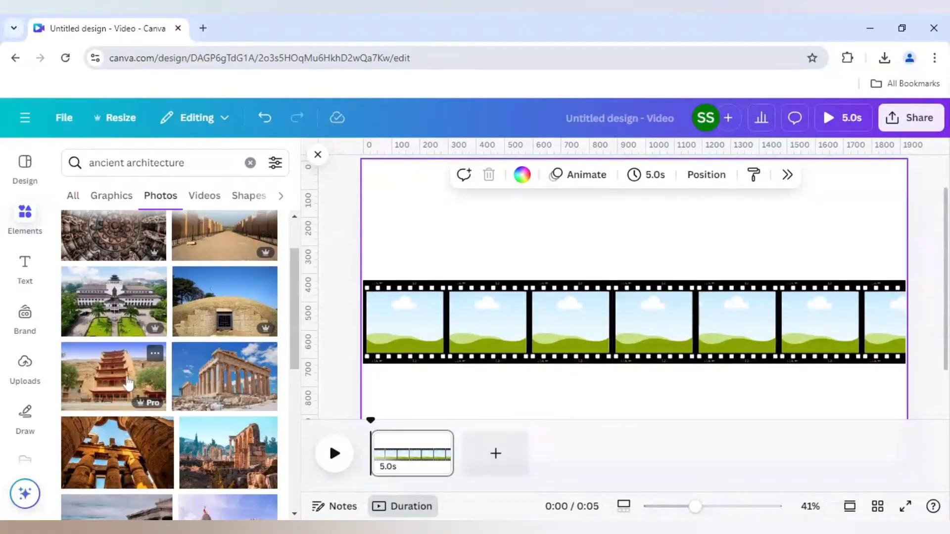
left_click(218, 381)
left_click_drag(565, 352, 405, 326)
scroll(223, 444, "down", 2)
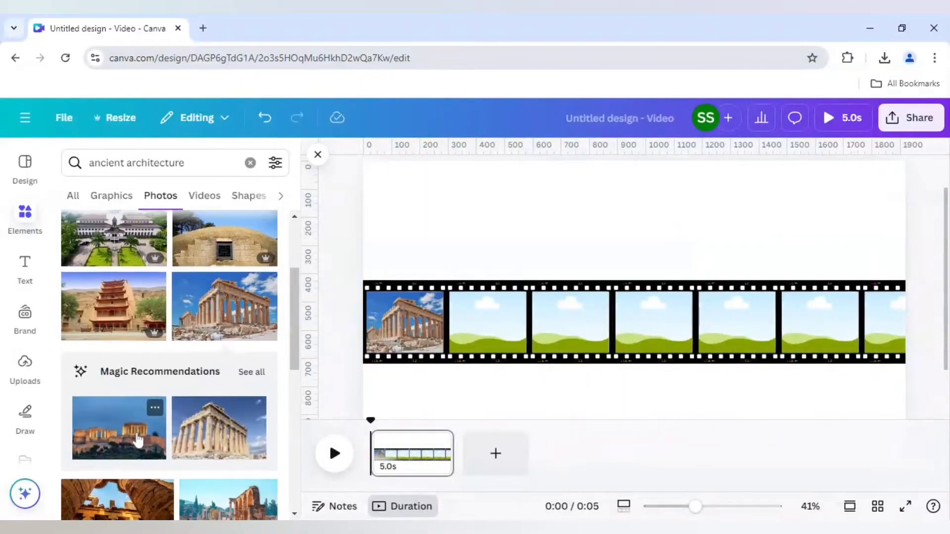
scroll(143, 435, "down", 4)
left_click_drag(220, 393, 262, 388)
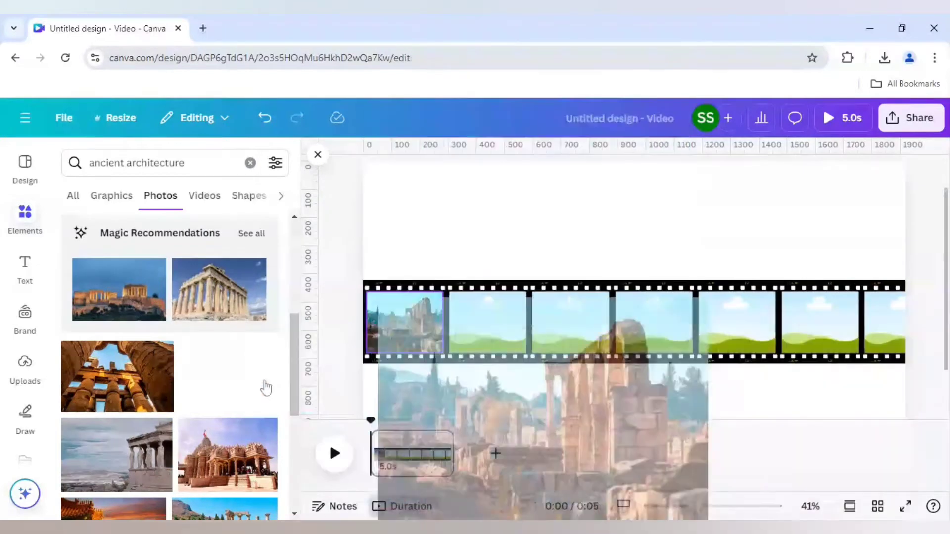
scroll(233, 405, "down", 2)
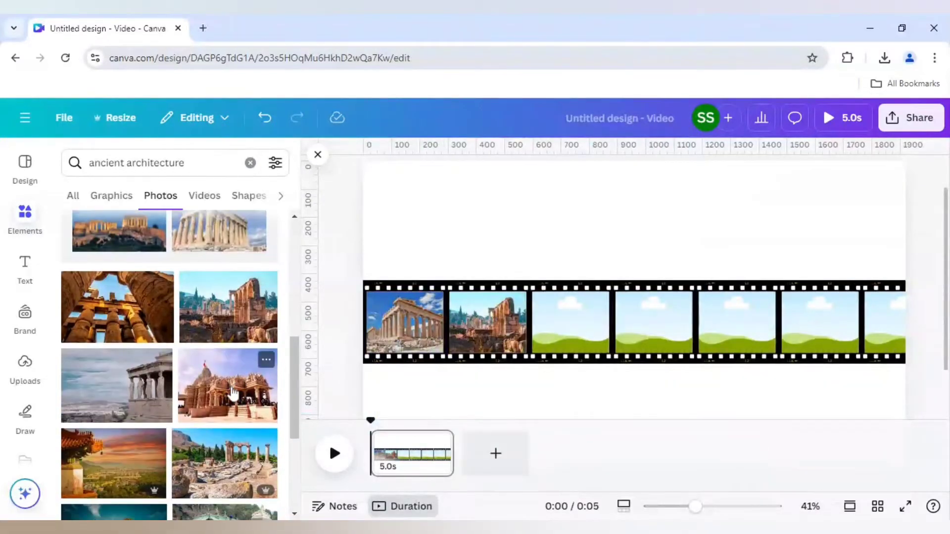
scroll(148, 405, "down", 2)
scroll(131, 405, "down", 2)
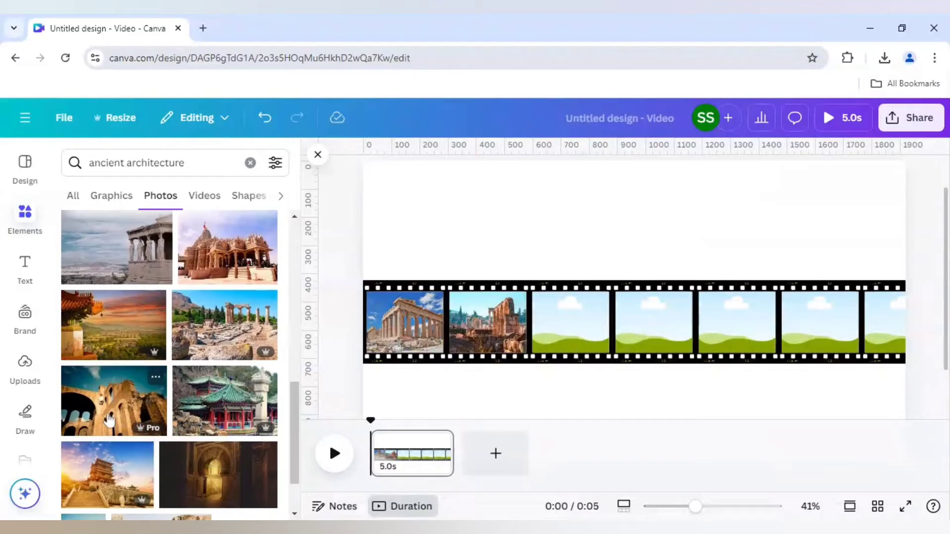
left_click_drag(178, 469, 570, 322)
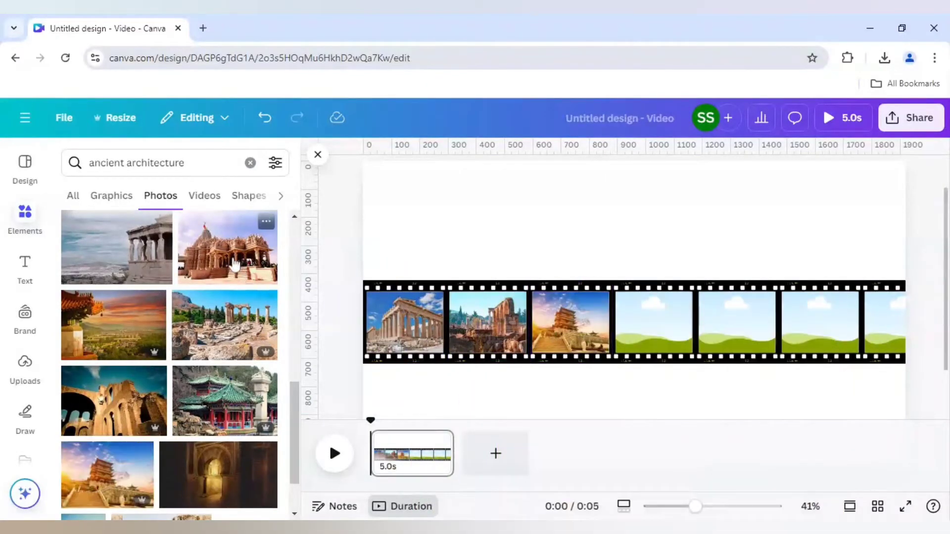
left_click_drag(266, 228, 653, 322)
- Fill the remaining frames with a stupa, another photo and a temple in the last frame
scroll(186, 371, "down", 5)
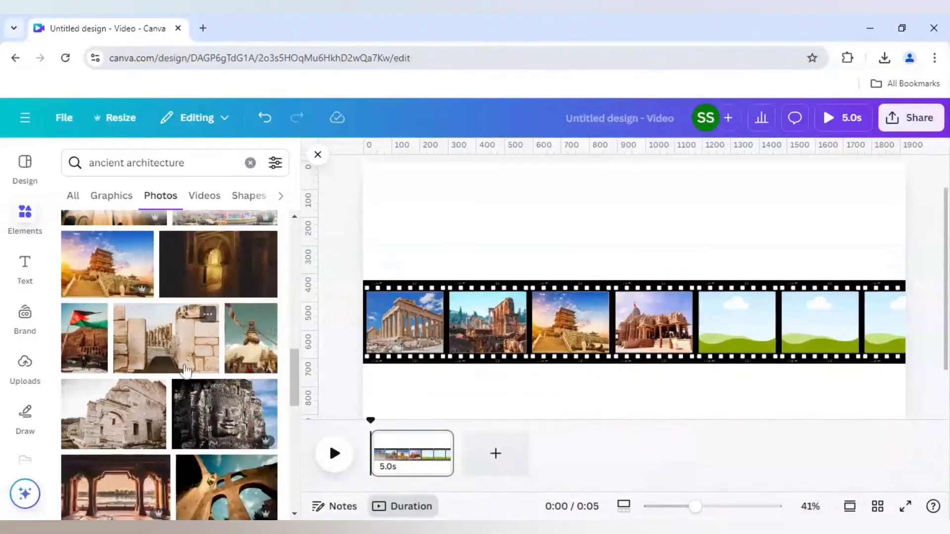
scroll(186, 371, "down", 2)
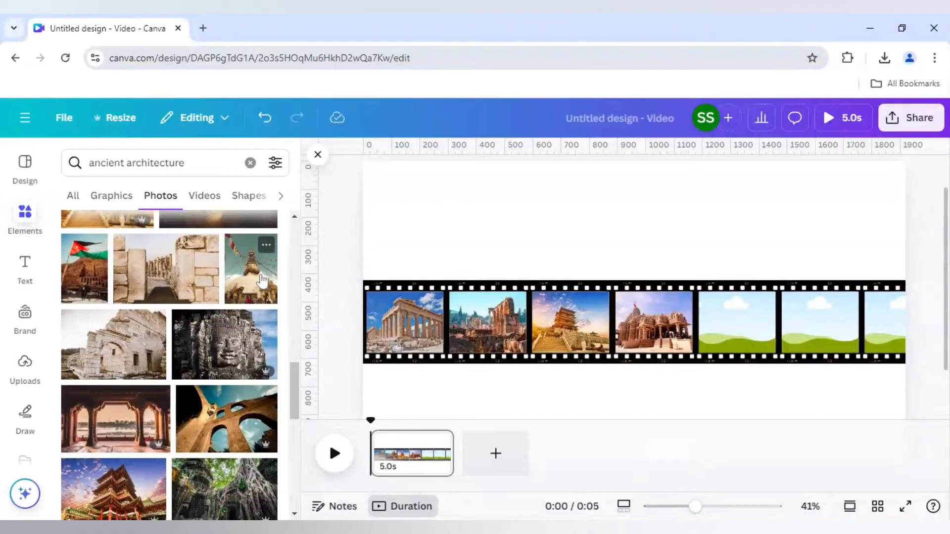
left_click_drag(262, 281, 737, 321)
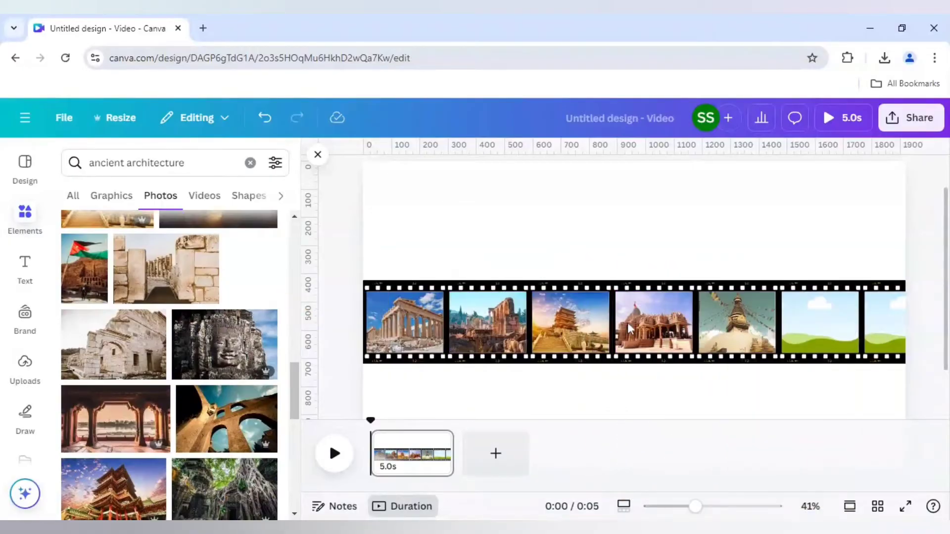
scroll(199, 336, "down", 5)
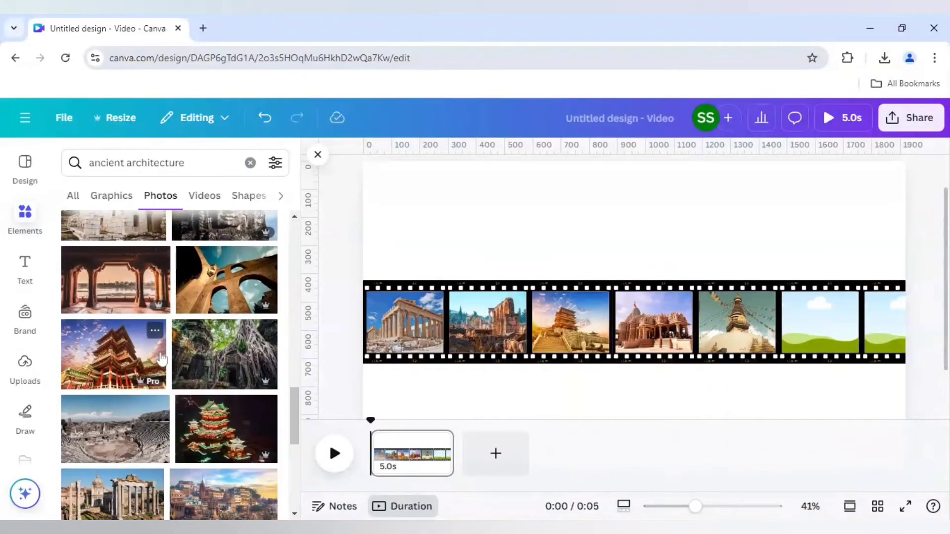
scroll(144, 366, "down", 6)
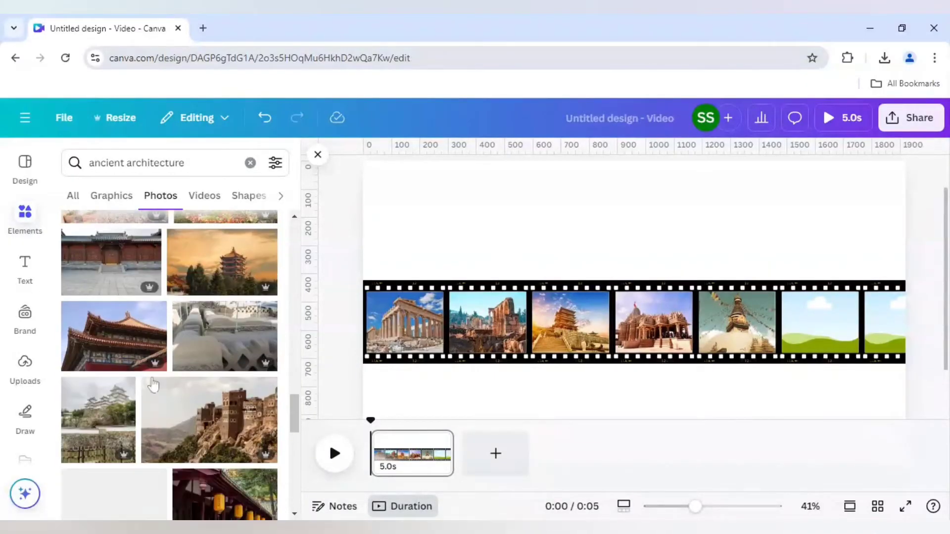
scroll(207, 352, "down", 3)
left_click_drag(232, 297, 267, 305)
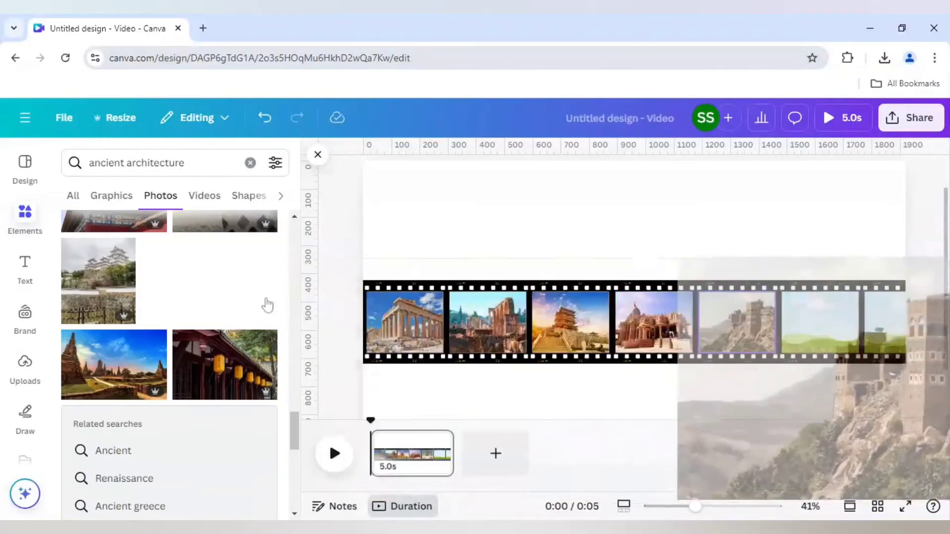
scroll(135, 373, "down", 3)
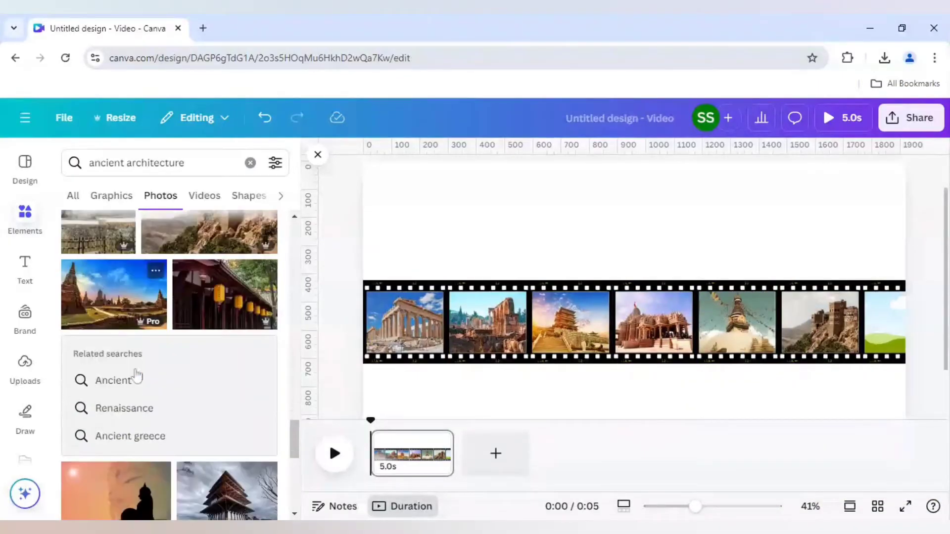
scroll(129, 338, "up", 1)
scroll(130, 340, "up", 2)
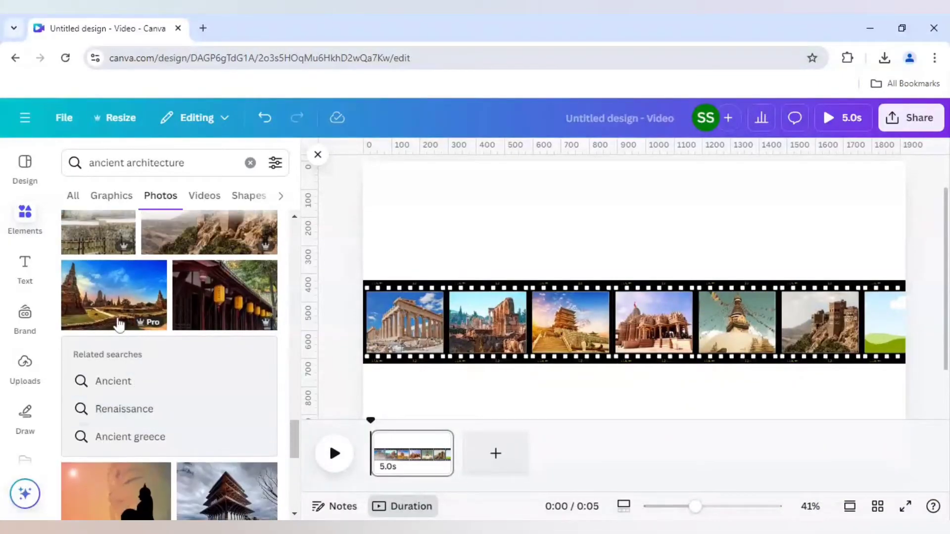
left_click_drag(148, 317, 186, 316)
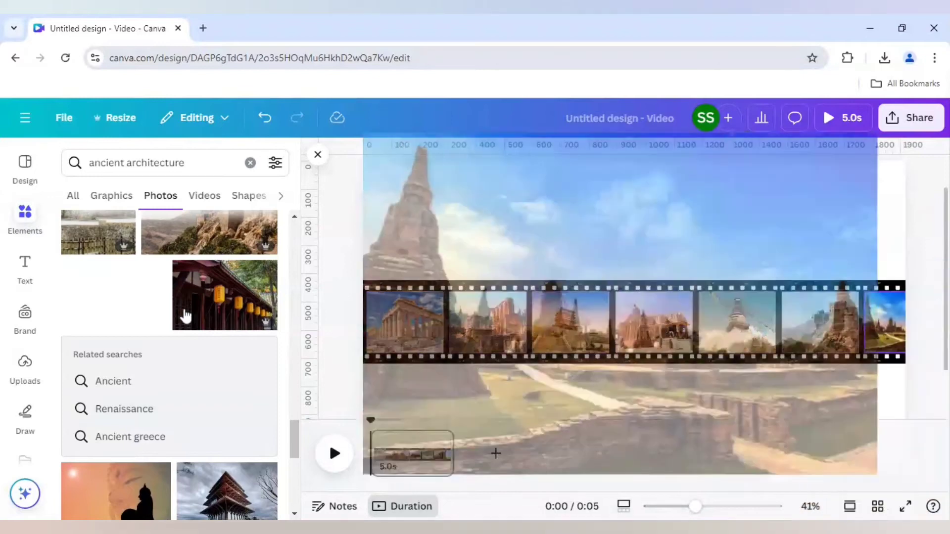
key("Escape")
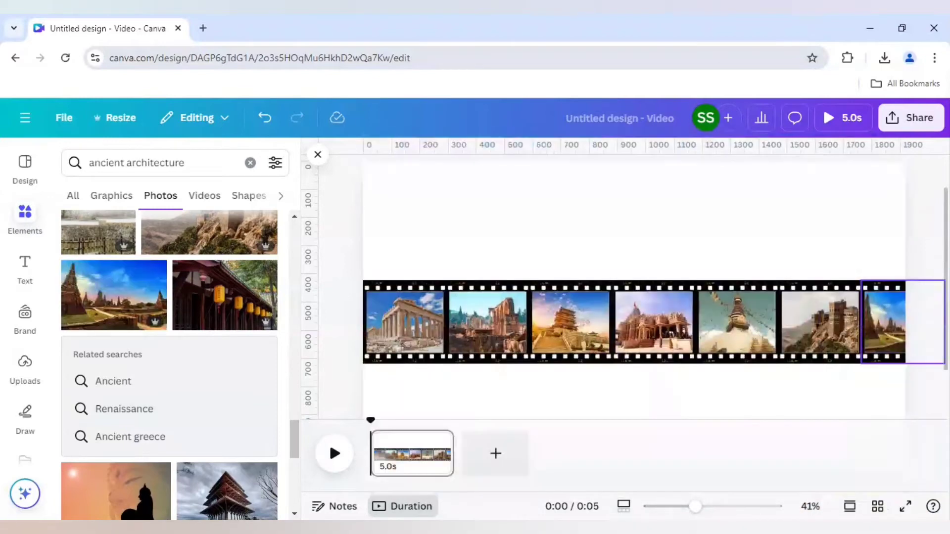
left_click(704, 254)
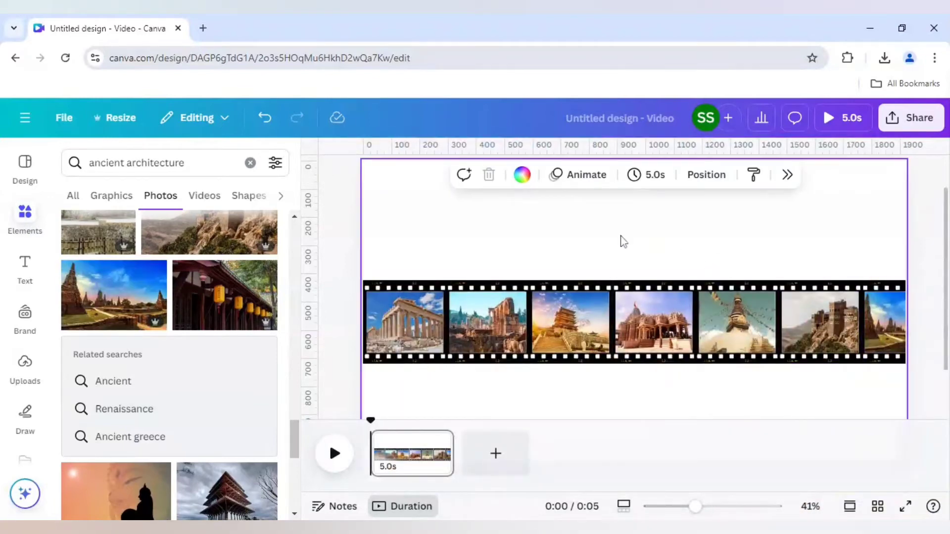
- Select all seven film-strip frames with Ctrl+A and group them into one element
left_click_drag(699, 512, 692, 514)
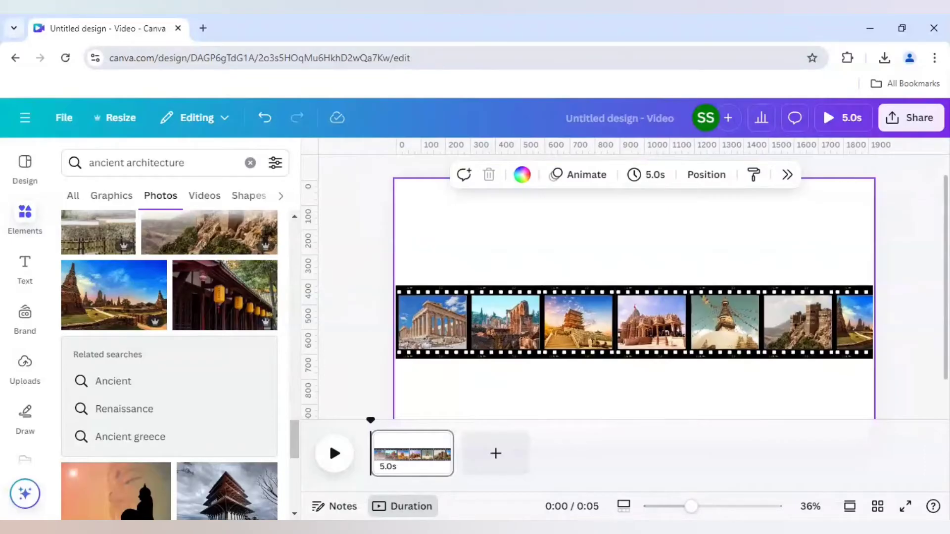
key("ctrl+a")
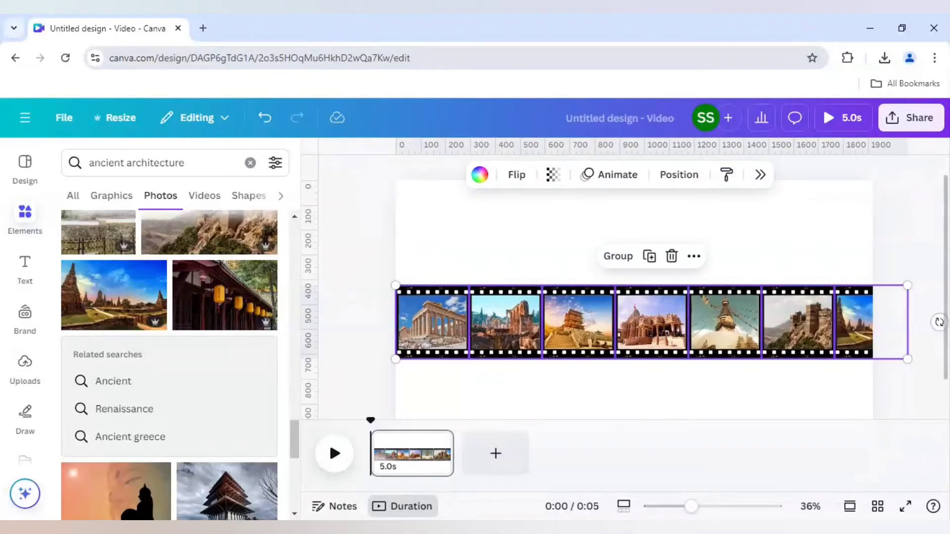
left_click(618, 257)
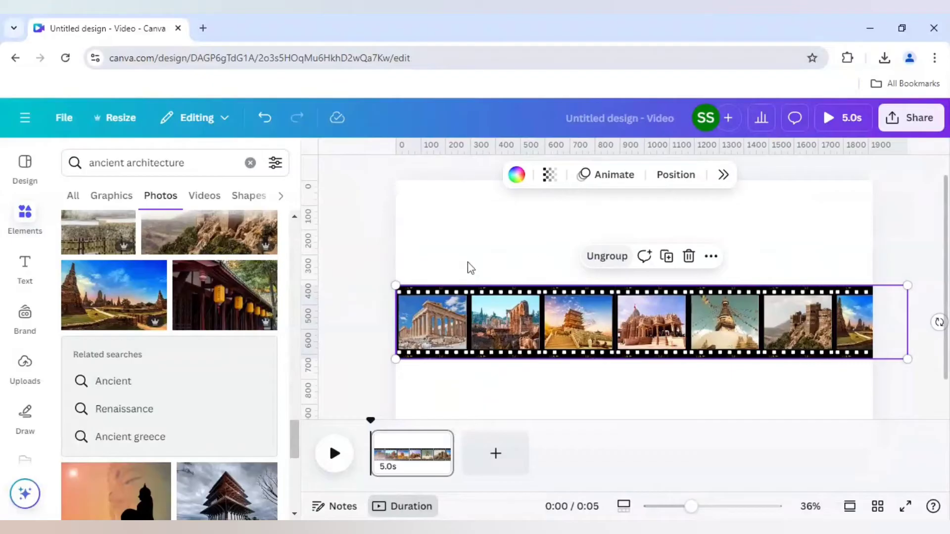
left_click(499, 238)
double_click(606, 315)
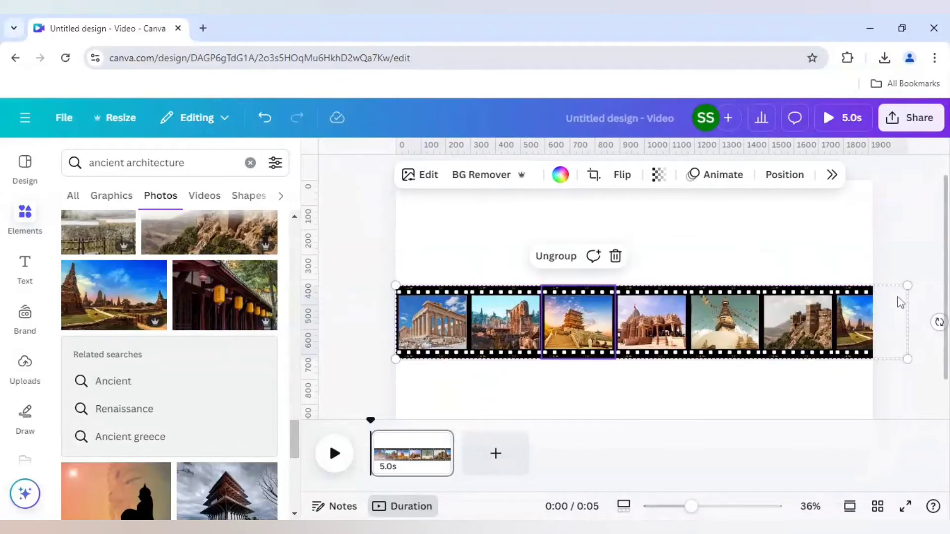
- Enlarge the grouped strip, aligning its left edge with the page and centring it vertically
left_click_drag(364, 265, 164, 201)
left_click_drag(549, 321, 715, 313)
left_click_drag(691, 507, 674, 507)
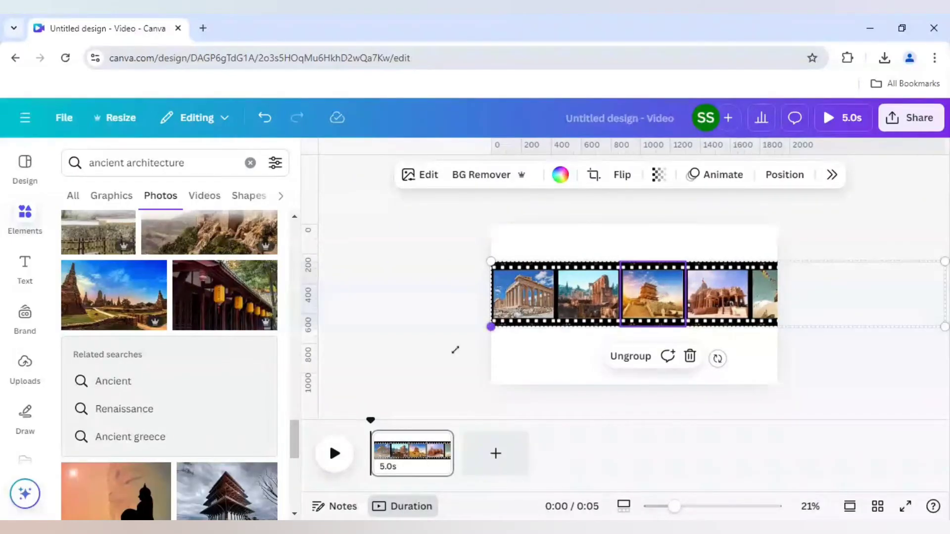
left_click_drag(455, 350, 217, 431)
left_click_drag(559, 305, 799, 291)
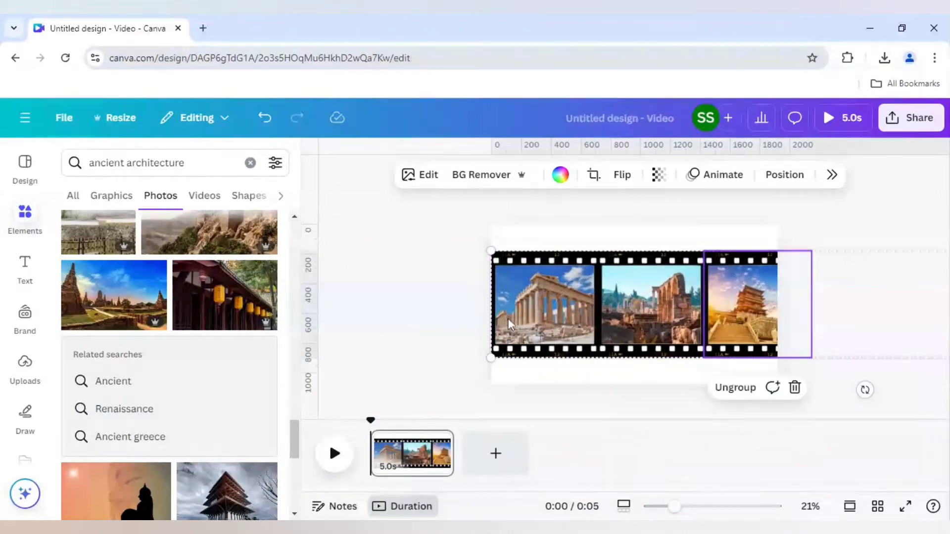
- Widen the strip to about 5,262, realign it, and add guides along its top and bottom edges
left_click(453, 321)
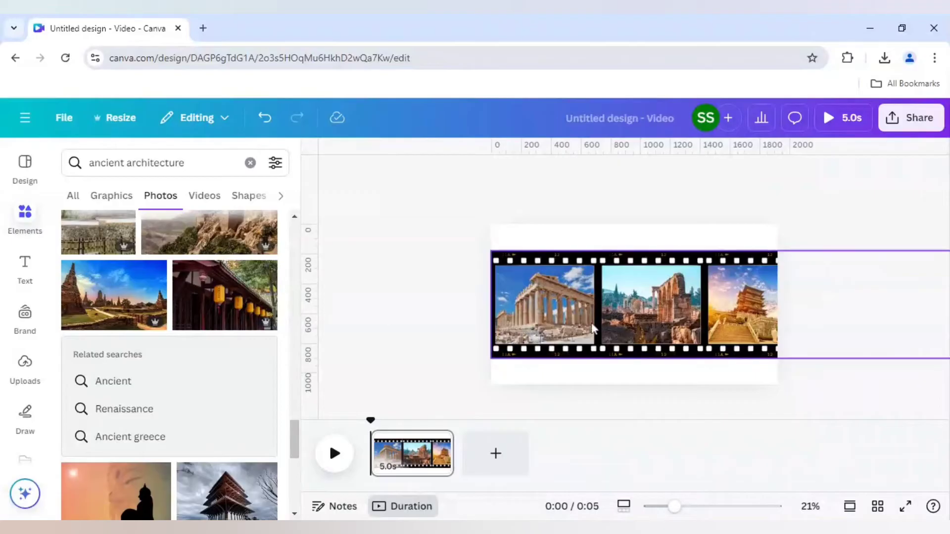
left_click(553, 323)
left_click_drag(492, 357, 388, 393)
left_click_drag(534, 341, 634, 333)
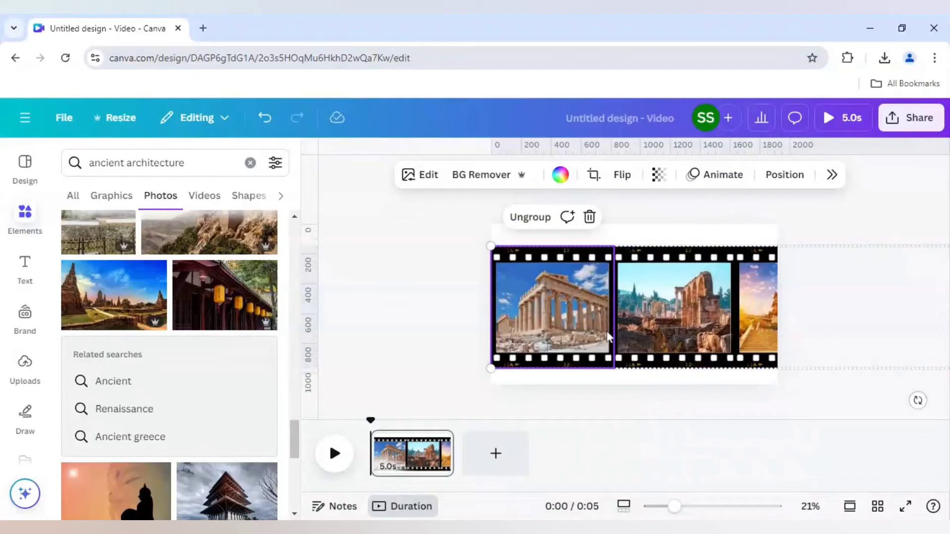
left_click_drag(674, 506, 683, 507)
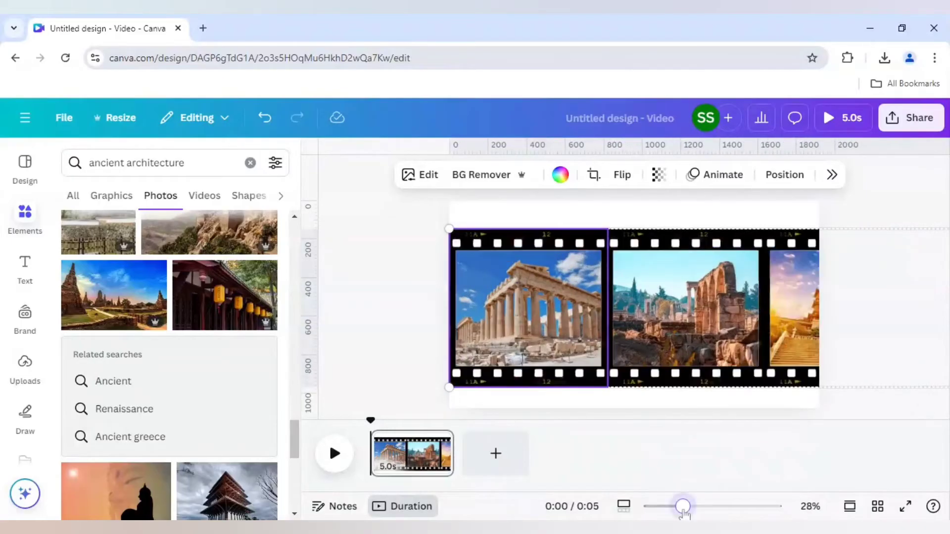
left_click_drag(525, 318, 525, 315)
left_click(404, 311)
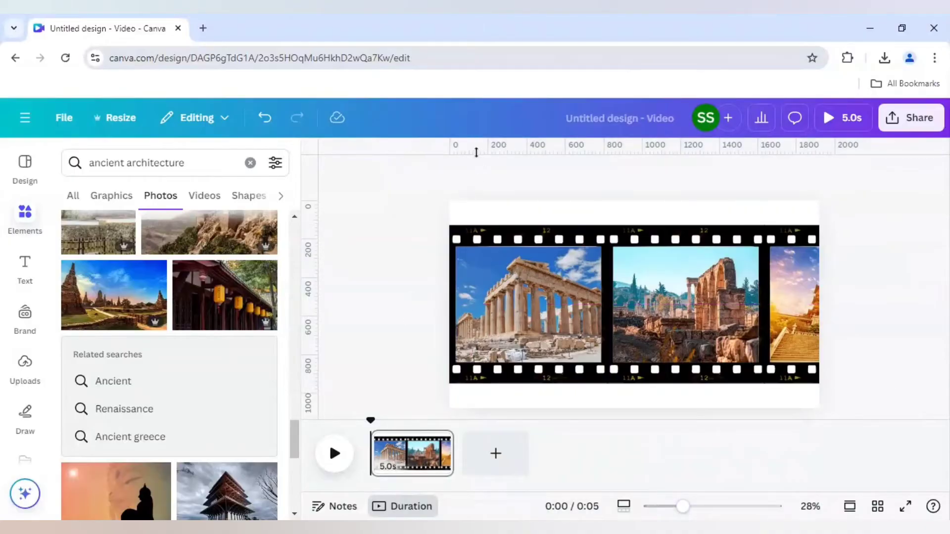
left_click_drag(476, 153, 479, 226)
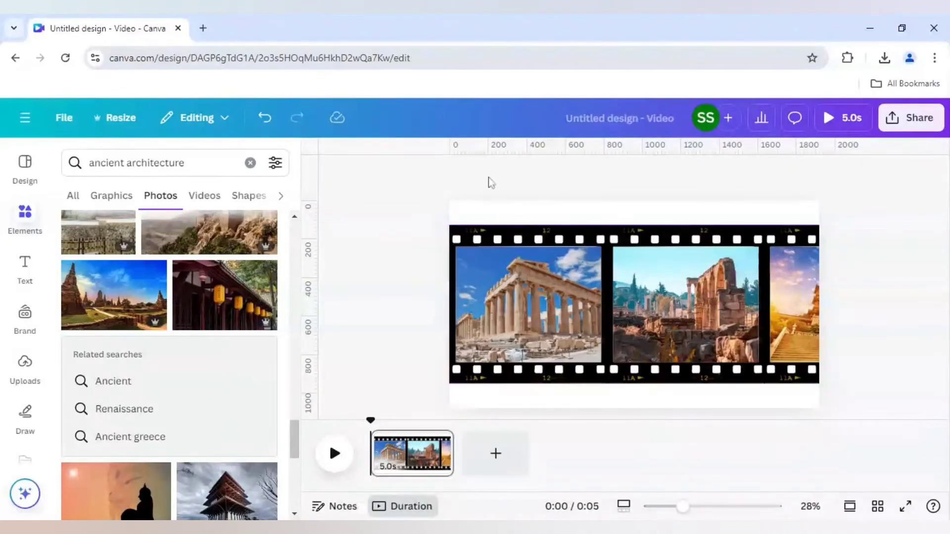
left_click_drag(486, 145, 479, 387)
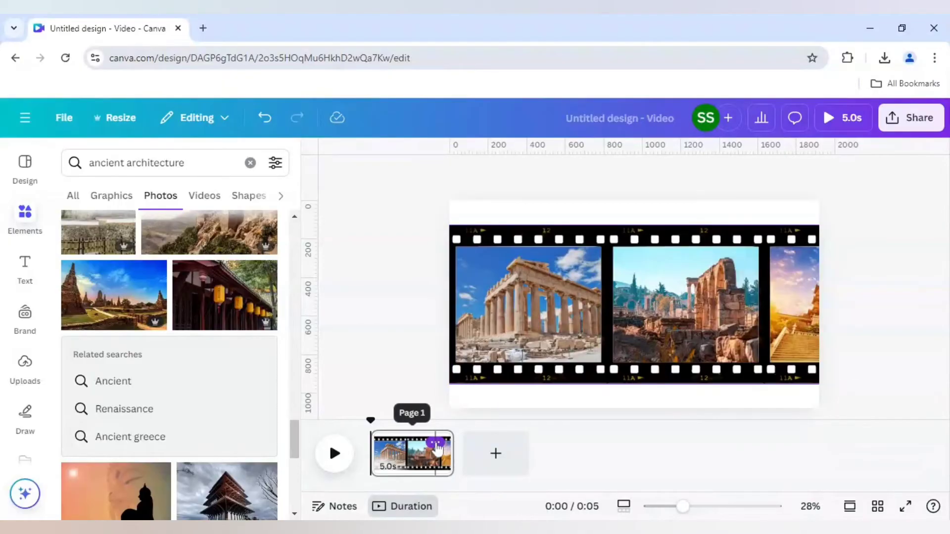
- Duplicate page 1 into pages 2 and 3, sliding the strip's photos one frame left each time
left_click(436, 448)
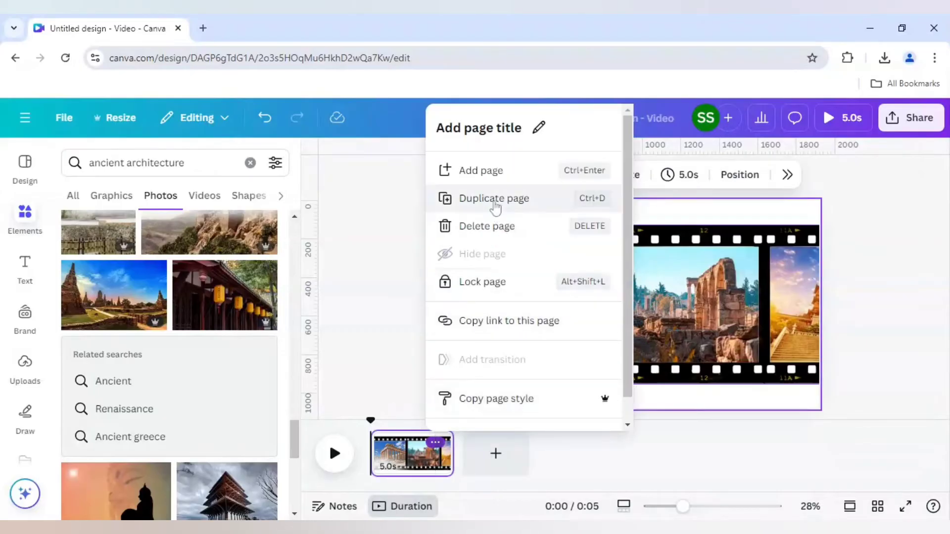
left_click(494, 201)
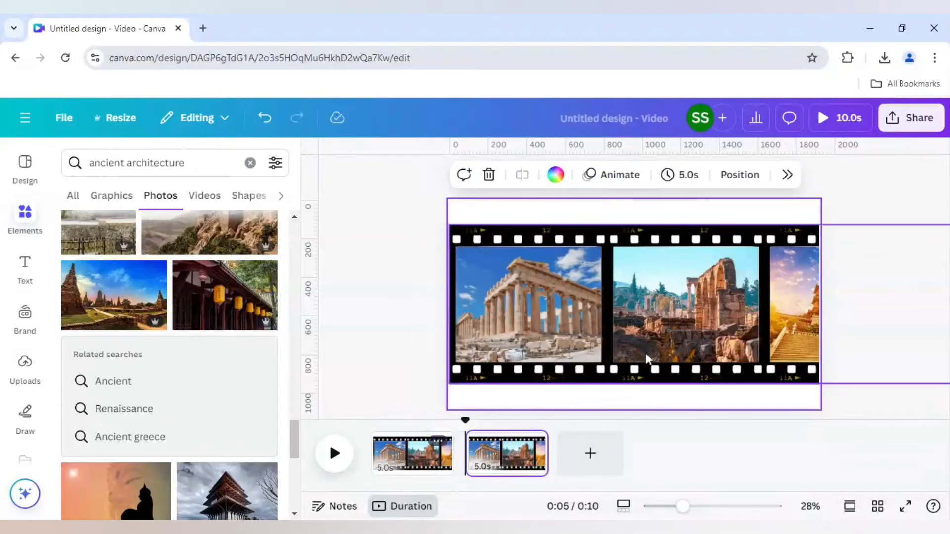
left_click(674, 347)
left_click_drag(646, 340, 515, 340)
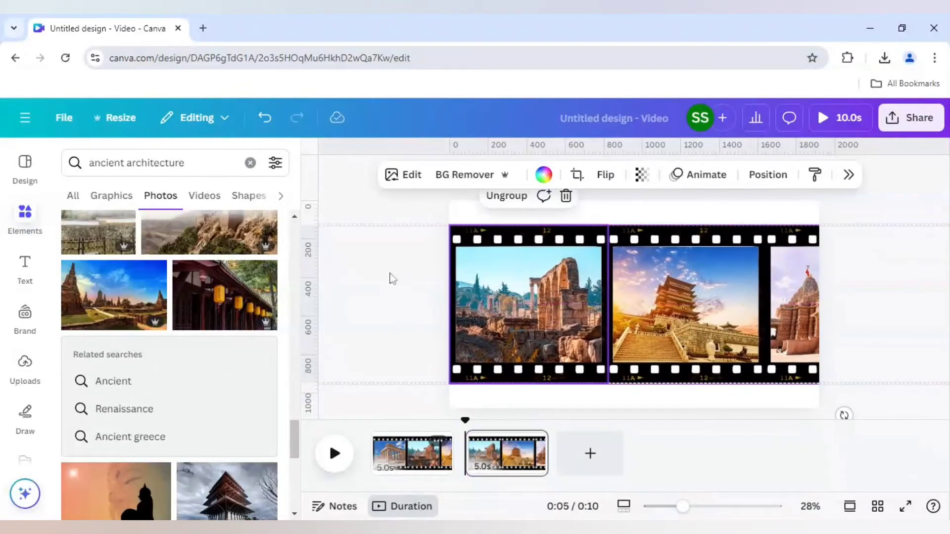
left_click(384, 295)
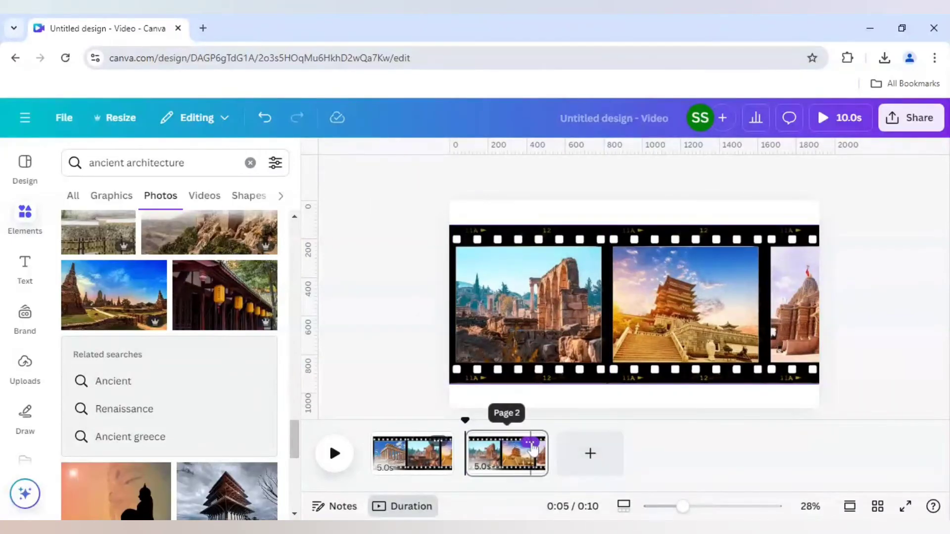
left_click(529, 442)
left_click(593, 213)
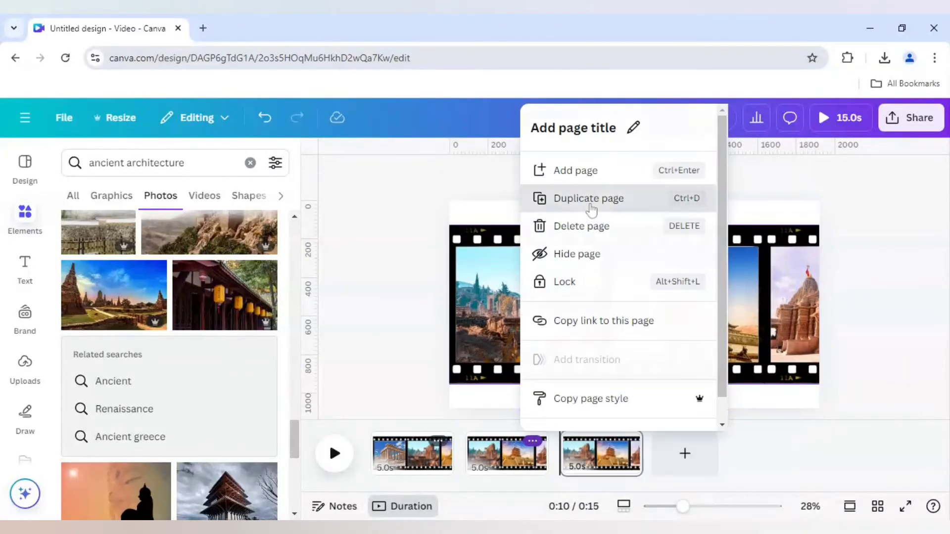
left_click_drag(673, 327, 513, 325)
- Add pages 4, 5 and 6 by duplication, shifting the photos one frame left on each
left_click(626, 444)
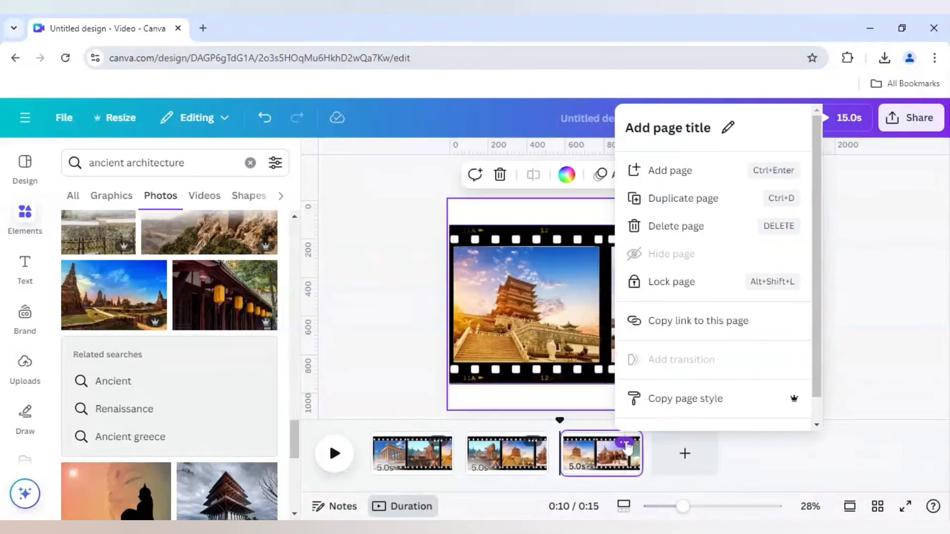
left_click(679, 207)
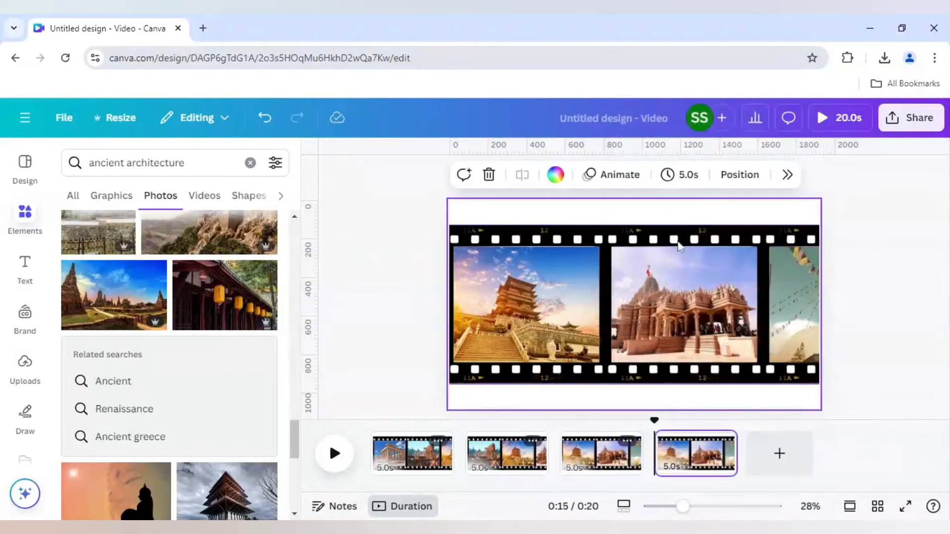
left_click_drag(738, 355, 577, 353)
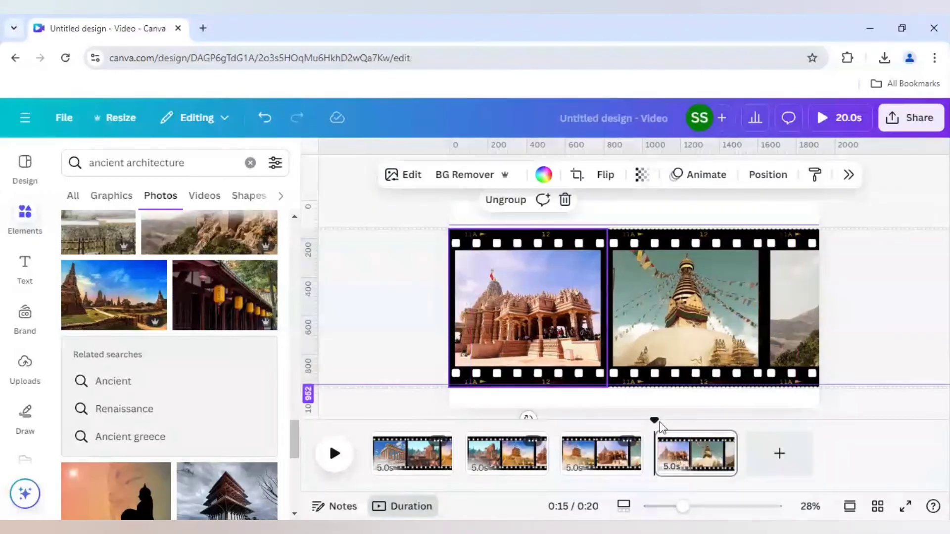
left_click(720, 446)
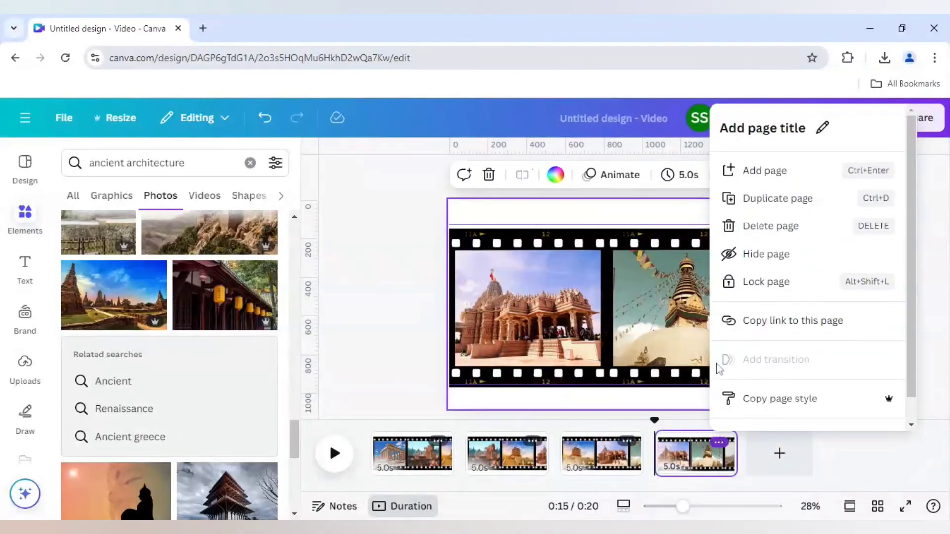
left_click(770, 199)
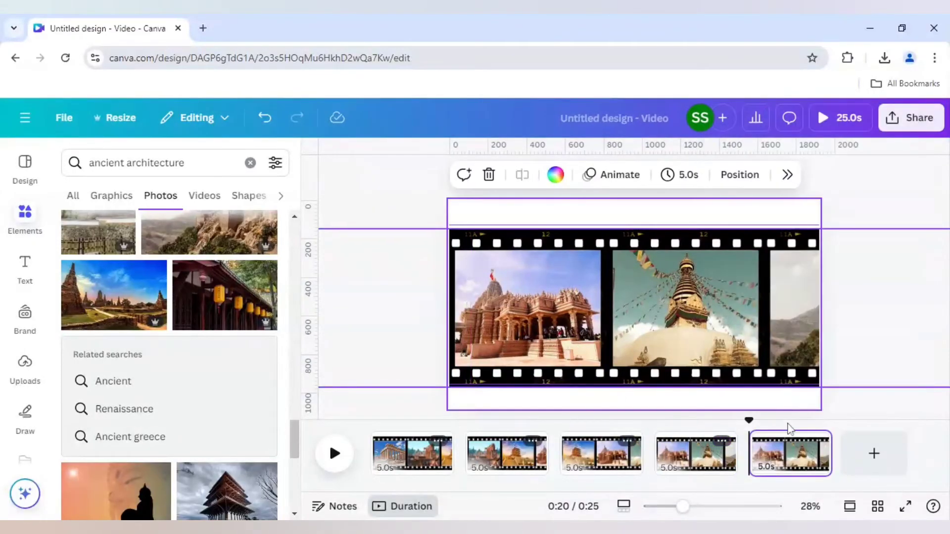
left_click(752, 328)
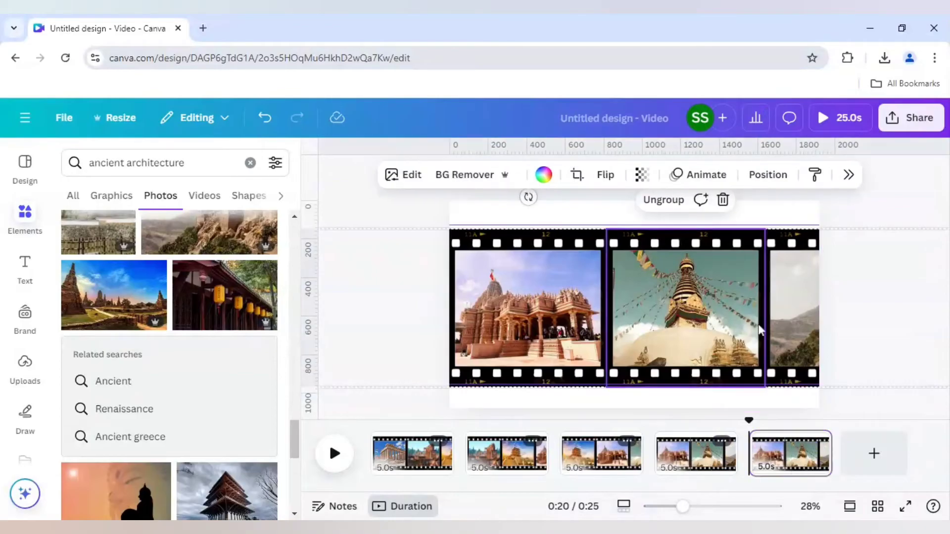
left_click_drag(753, 329, 599, 323)
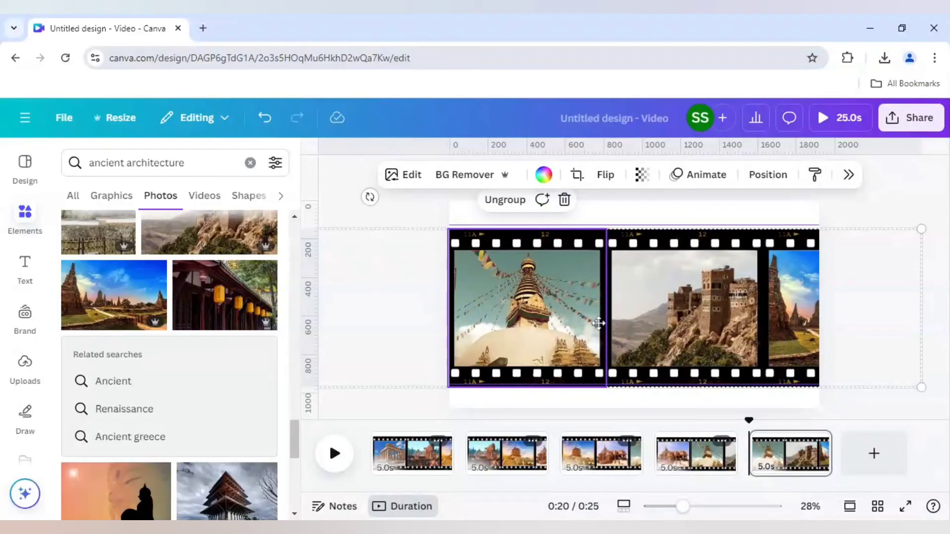
left_click(813, 442)
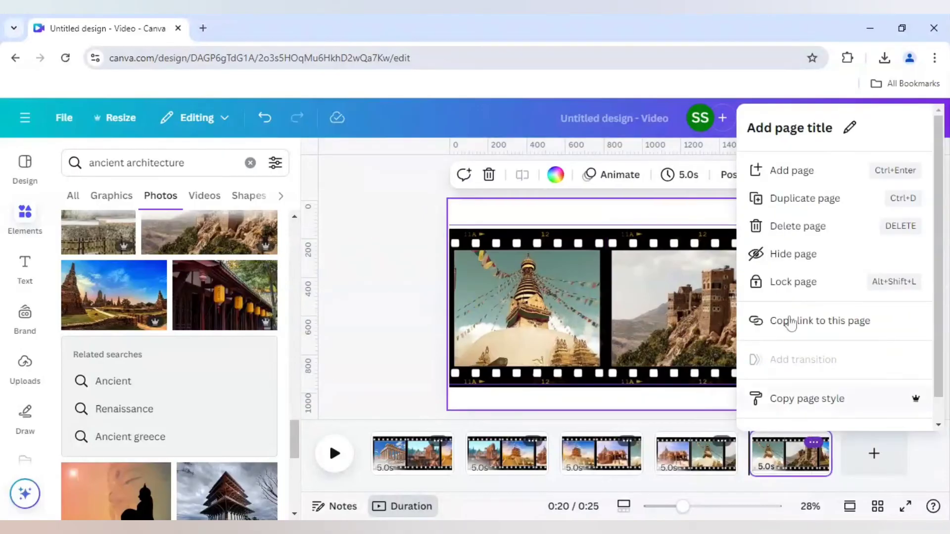
left_click(805, 198)
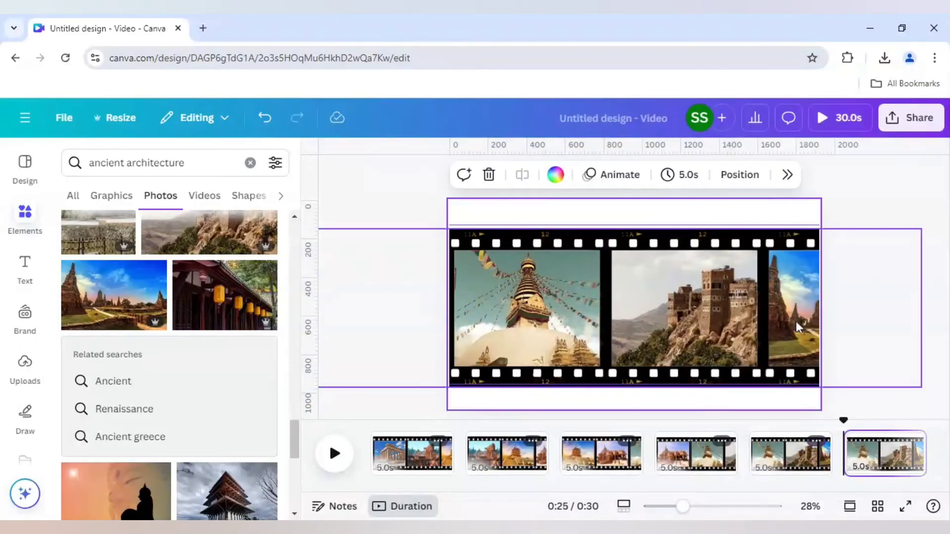
left_click_drag(796, 322, 640, 318)
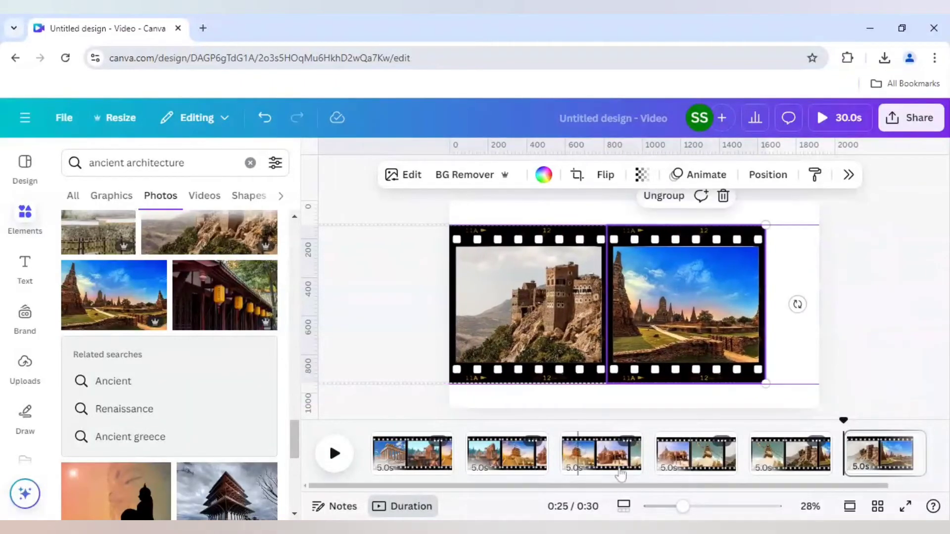
left_click_drag(683, 509, 682, 510)
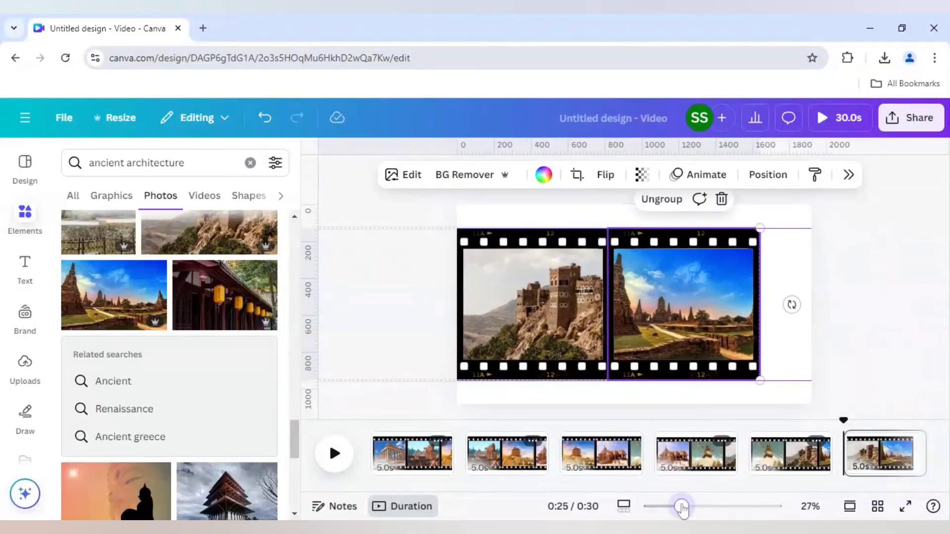
left_click(879, 346)
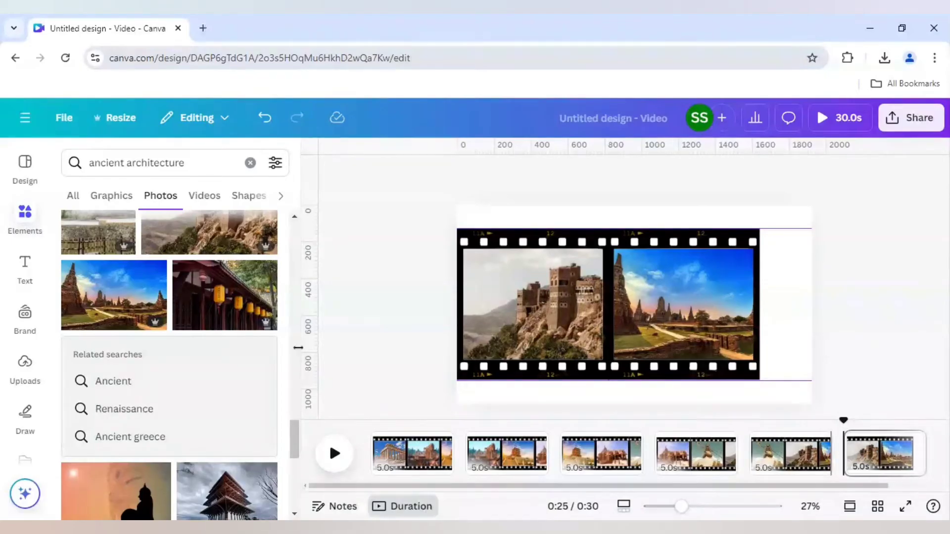
- Find the orange sunset photo in recently used elements and set it as page 6's background
left_click(251, 163)
scroll(202, 255, "up", 15)
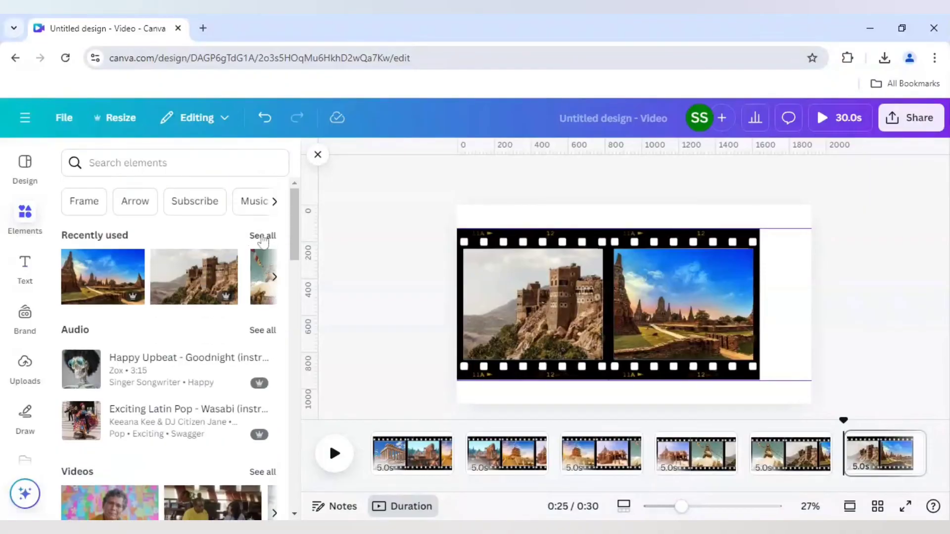
left_click(262, 236)
scroll(265, 364, "down", 2)
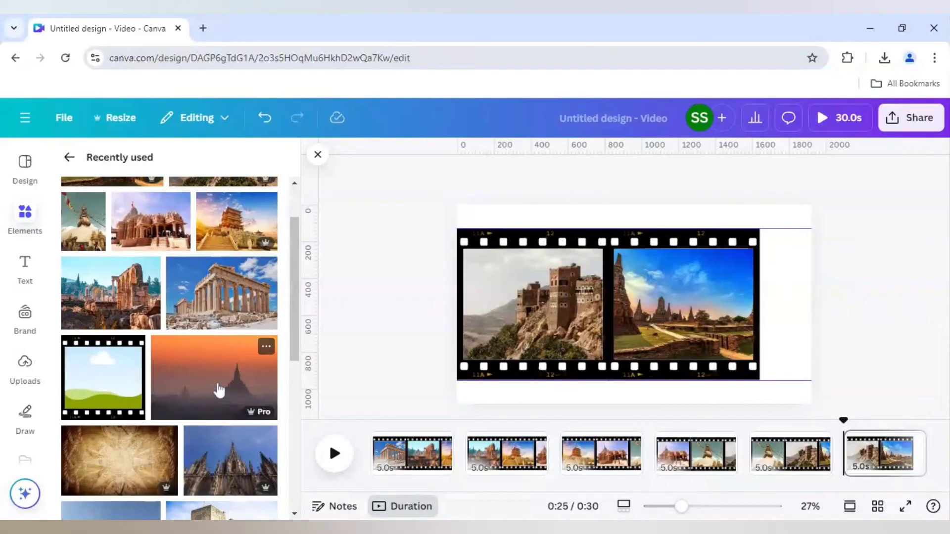
right_click(618, 299)
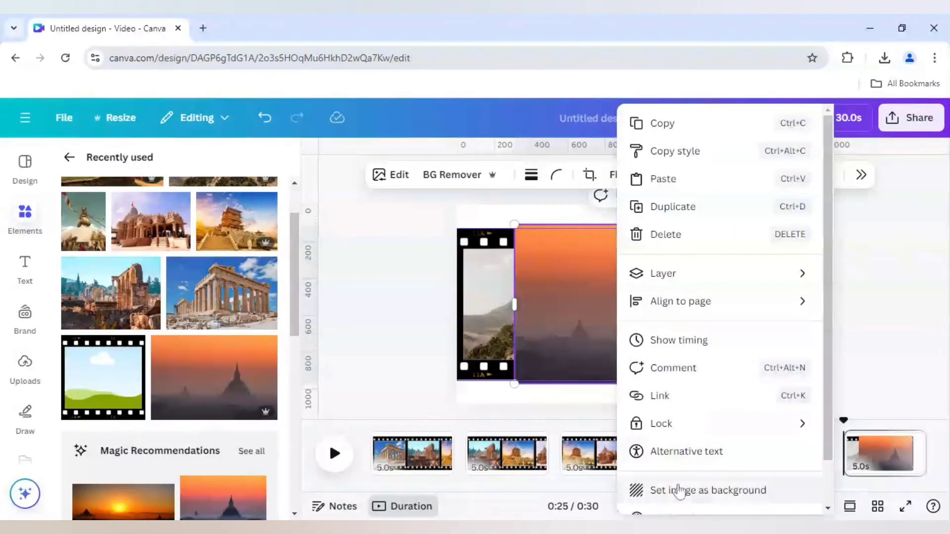
left_click(680, 492)
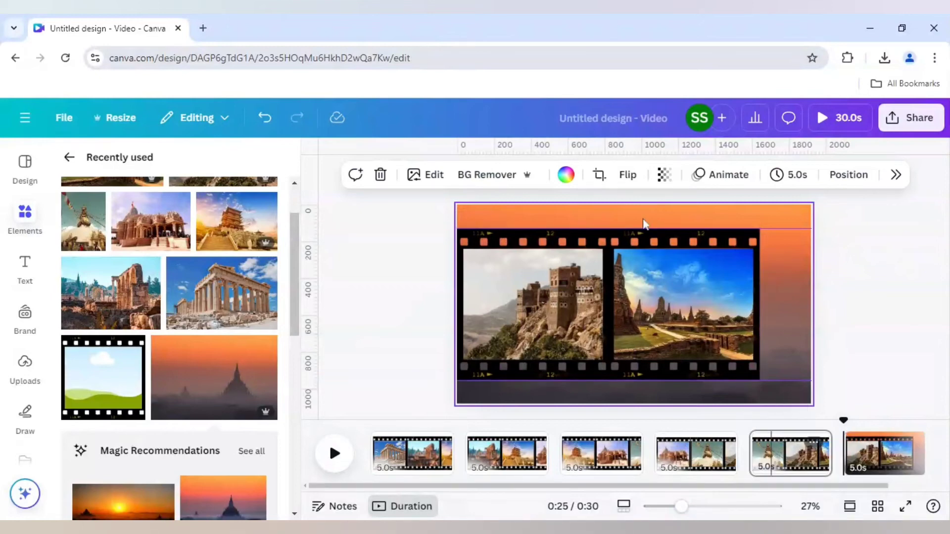
- Reposition the film strip on page 5
left_click(643, 223)
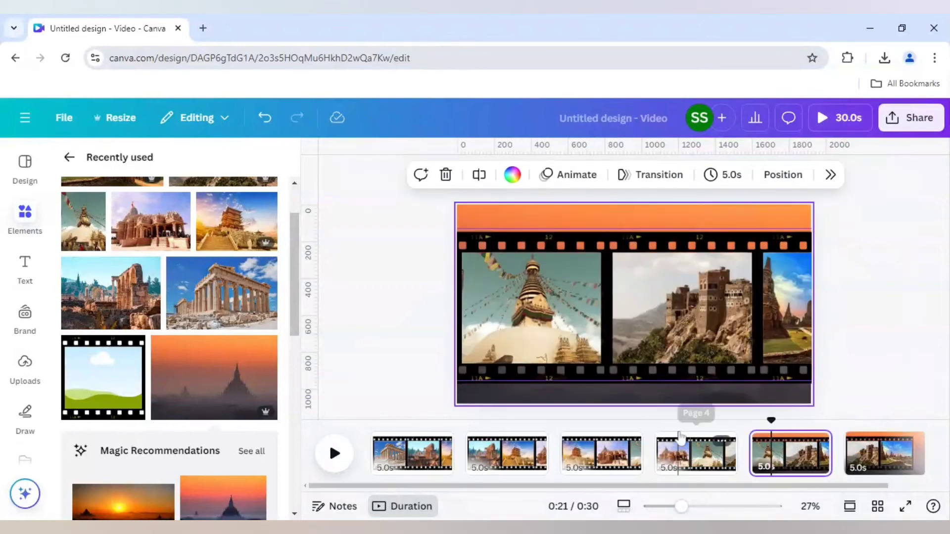
left_click(682, 441)
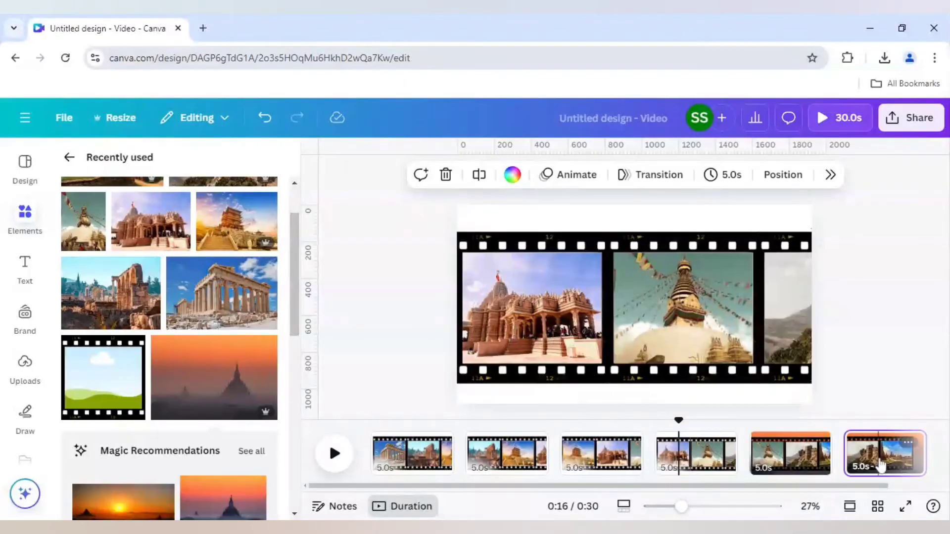
left_click(879, 465)
left_click(738, 345)
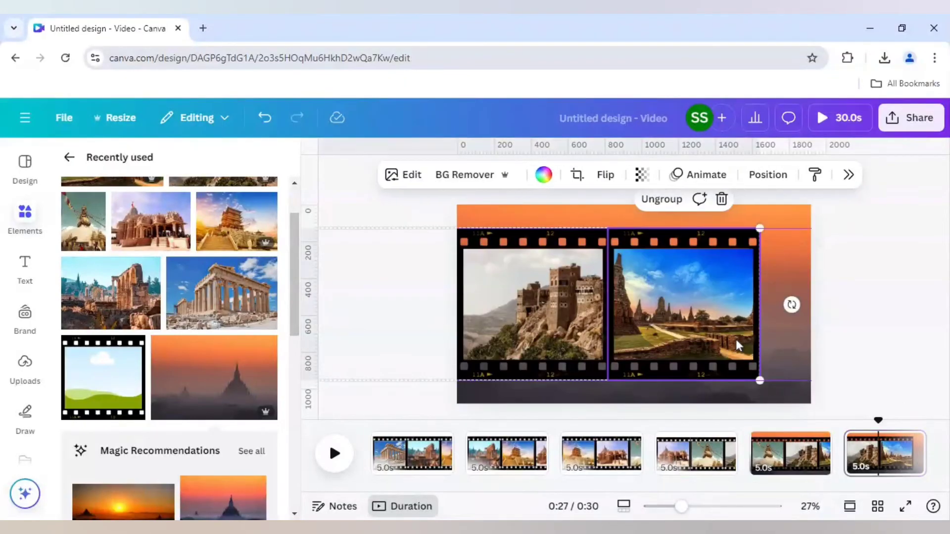
left_click(778, 451)
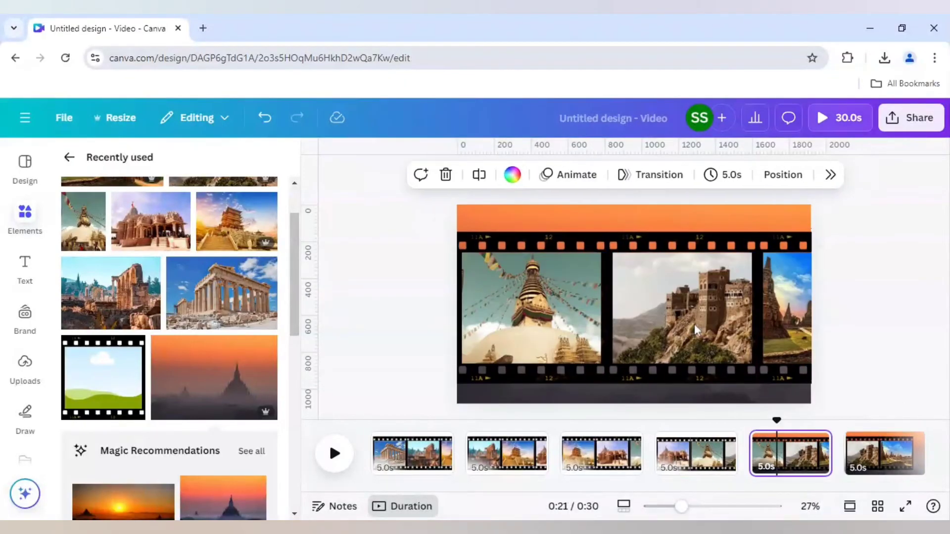
left_click(696, 321)
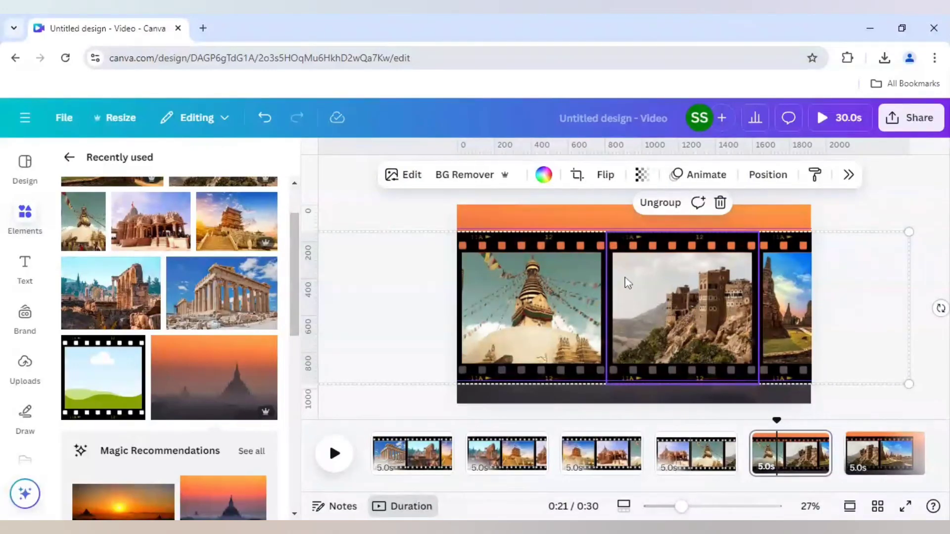
left_click(529, 338)
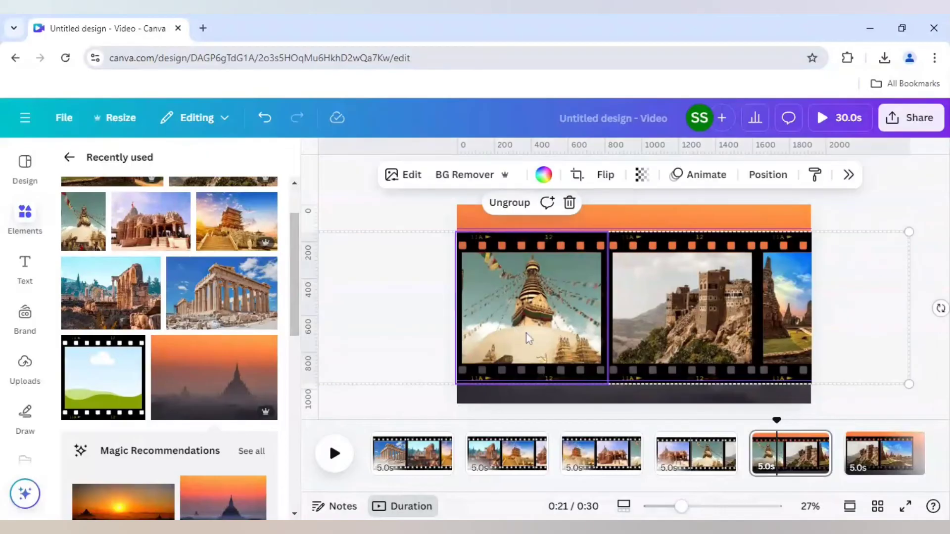
left_click_drag(533, 333, 529, 334)
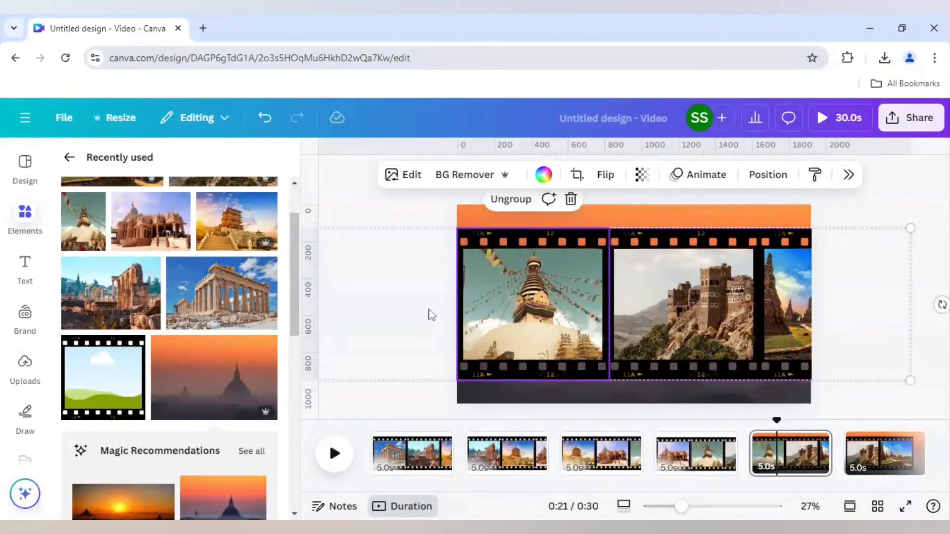
left_click(425, 307)
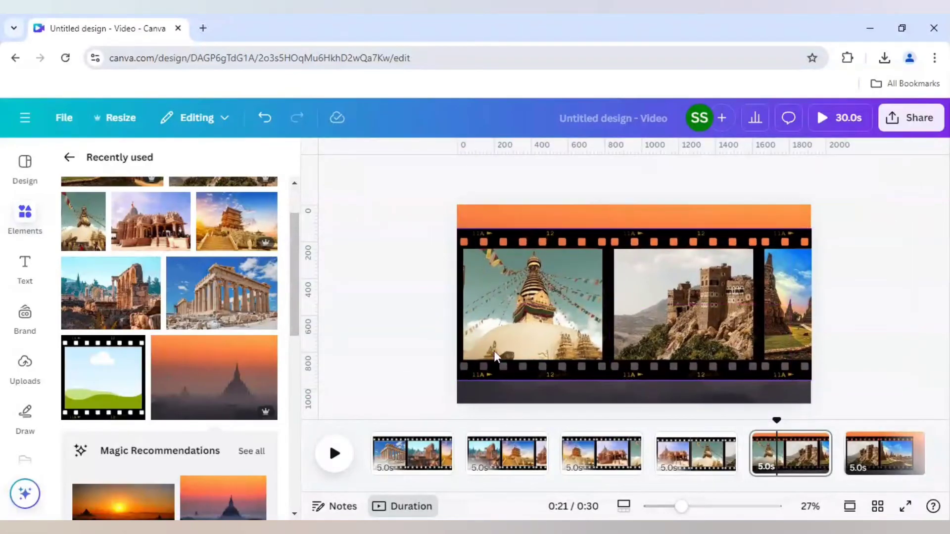
- Nudge page 4's film strip into place and fine-tune page 5's strip position
left_click(695, 451)
left_click_drag(582, 297, 587, 317)
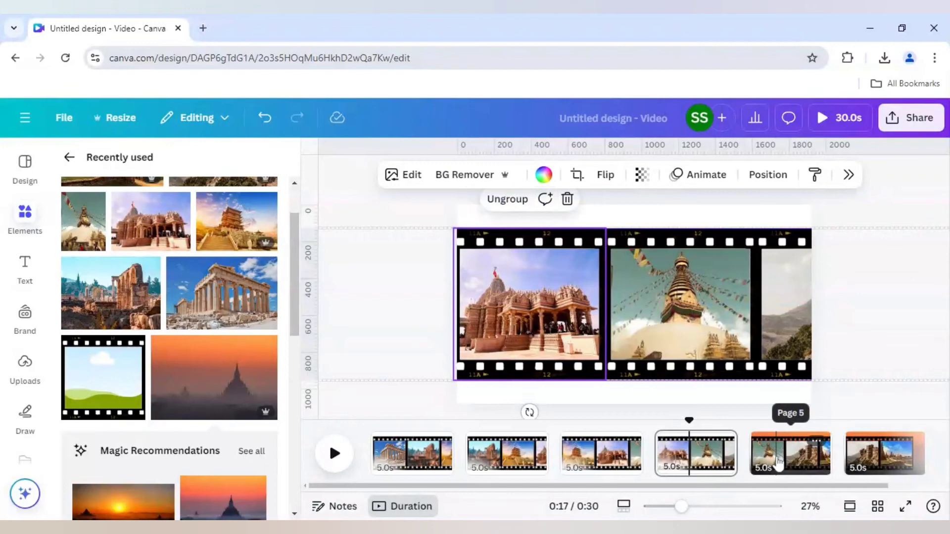
left_click(778, 464)
left_click(693, 327)
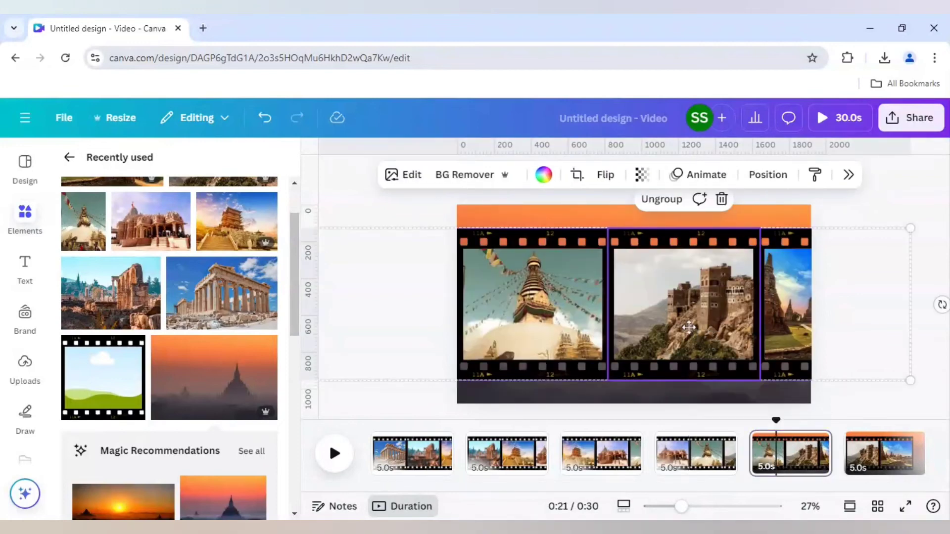
left_click_drag(690, 328, 697, 327)
- Give pages 4, 3, 2 and 1 the orange sunset background
left_click(715, 460)
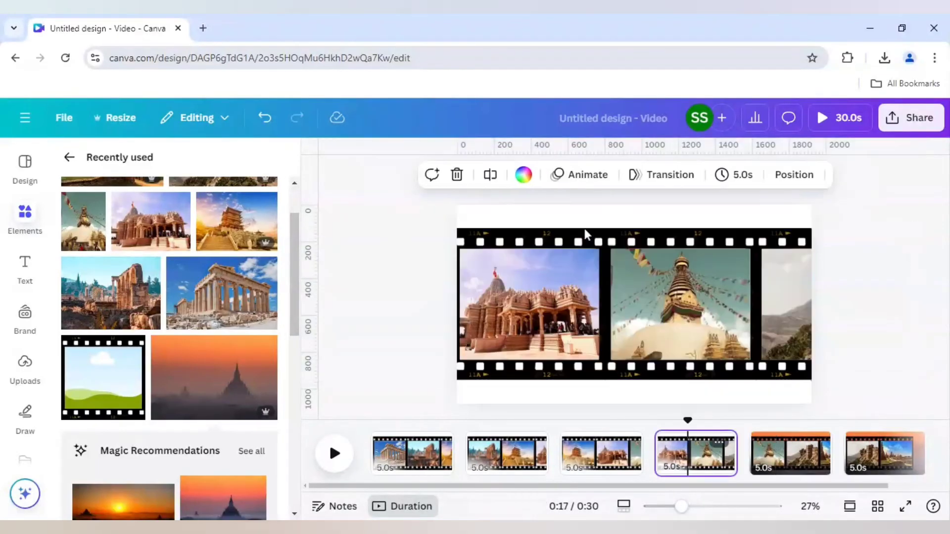
key("ctrl+z")
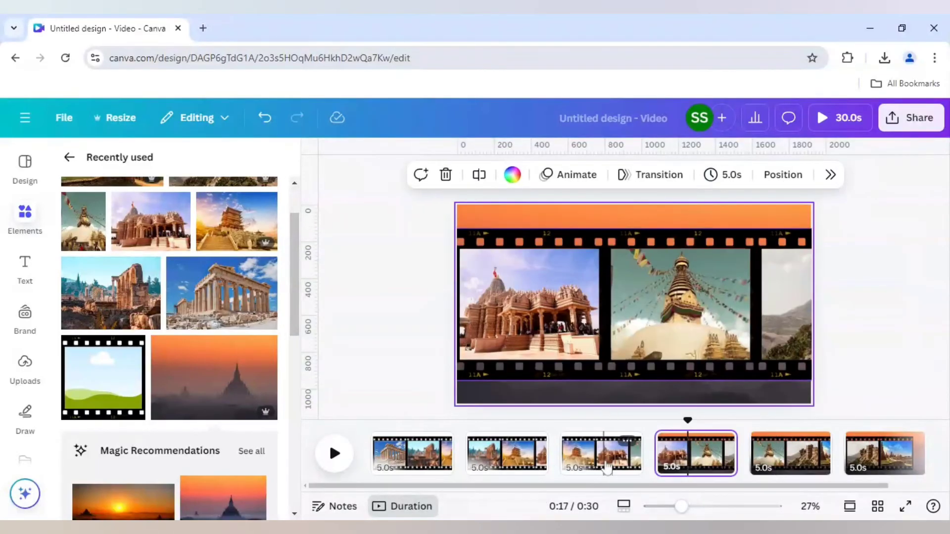
key("ctrl+z")
key("ctrl+z")
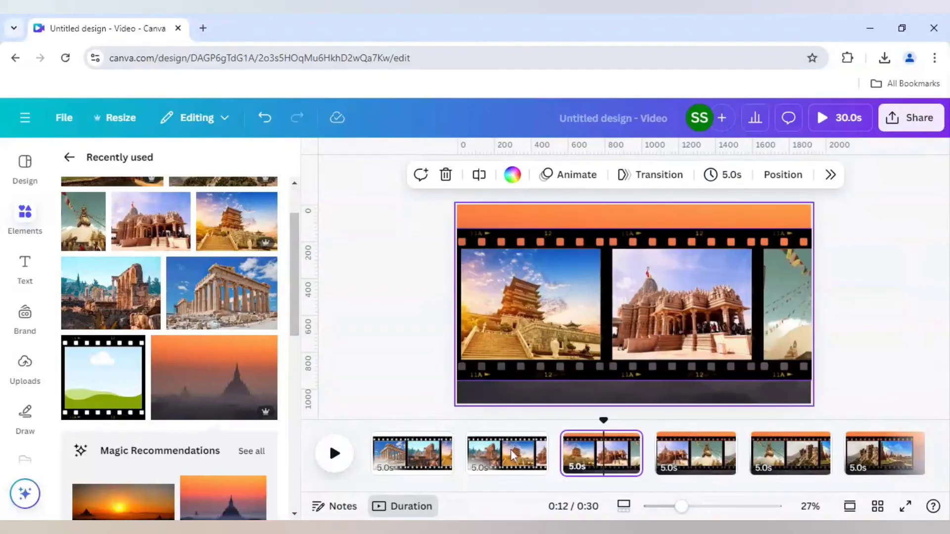
key("ctrl+z")
key("ctrl+z")
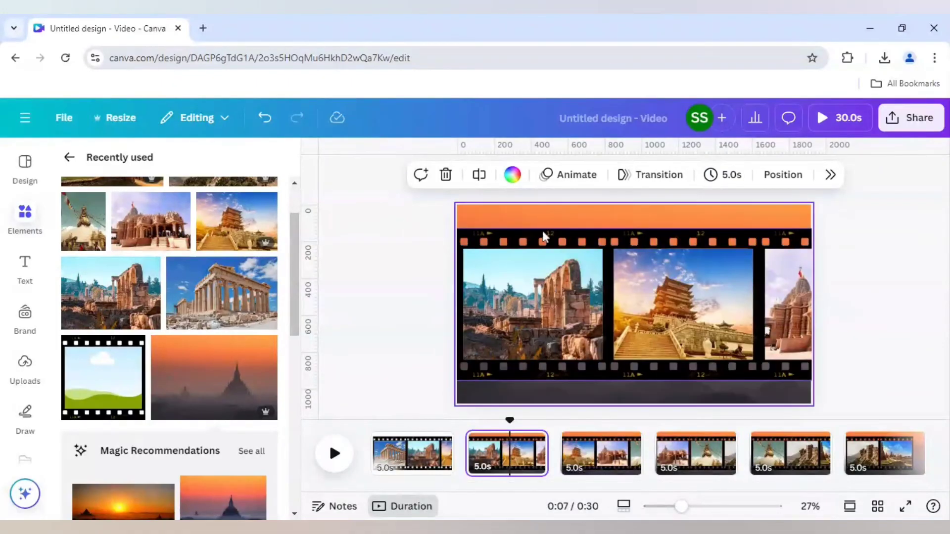
left_click(434, 454)
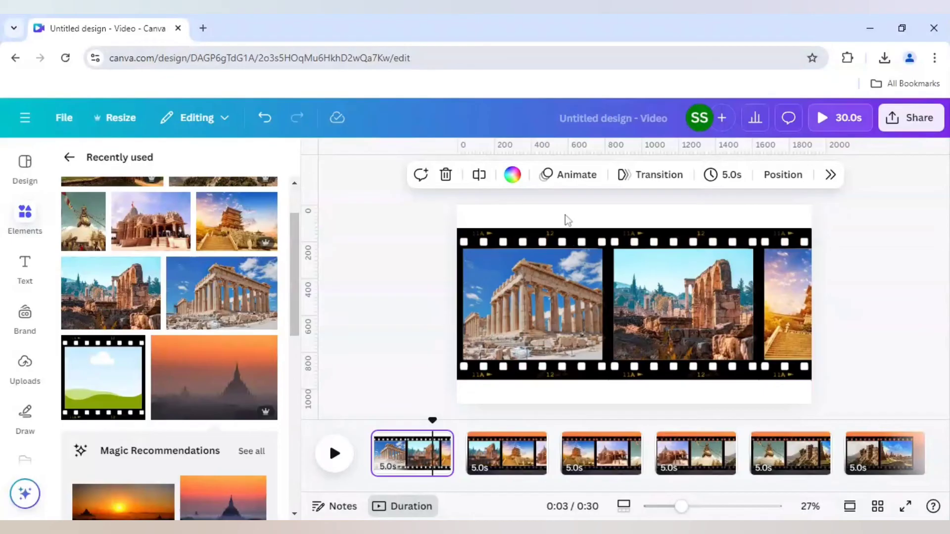
key("ctrl+z")
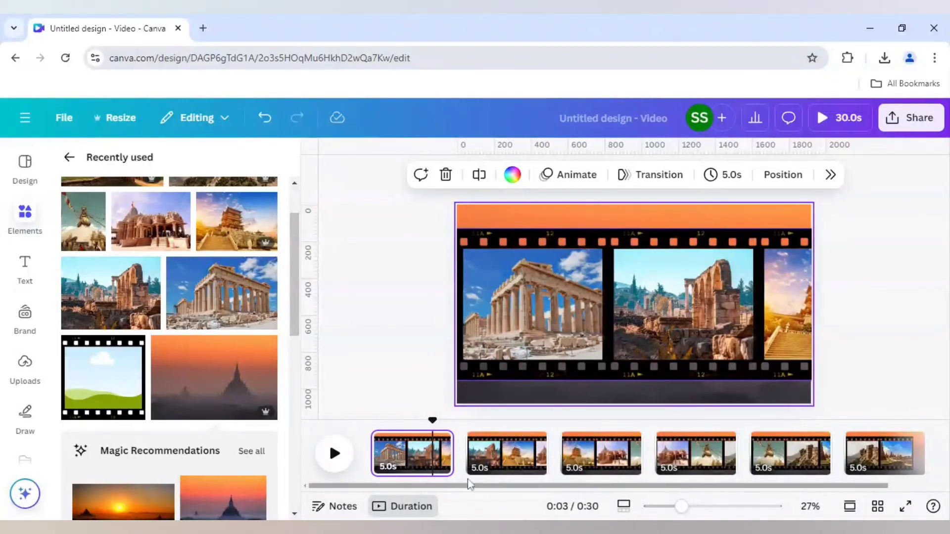
- Set page 1 to 3.0 seconds and apply it to all pages, totalling 18 seconds
mouse_move(466, 470)
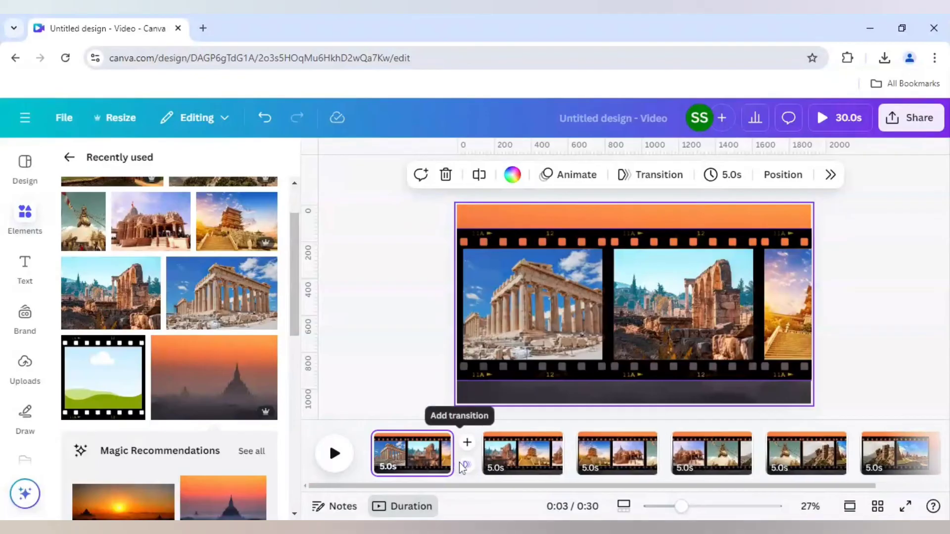
left_click(420, 451)
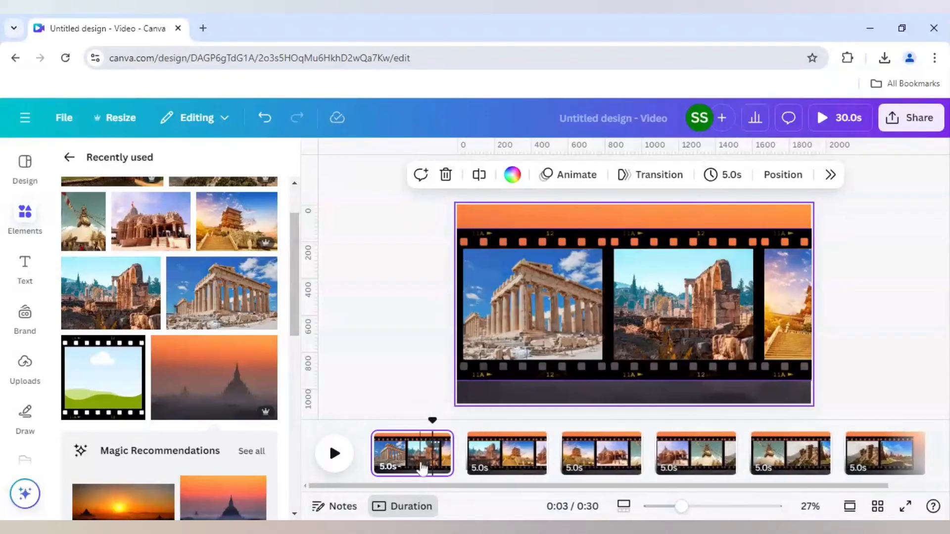
left_click(727, 175)
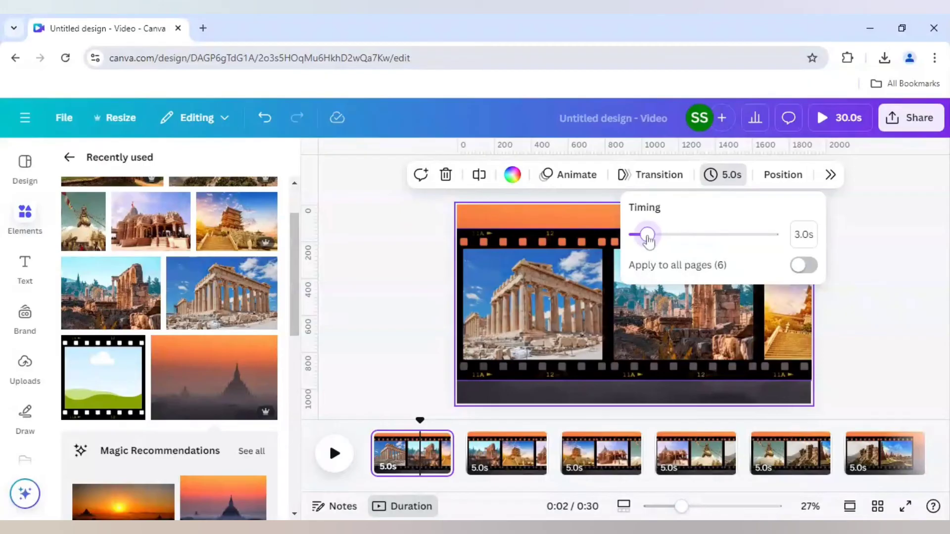
left_click_drag(648, 240, 647, 237)
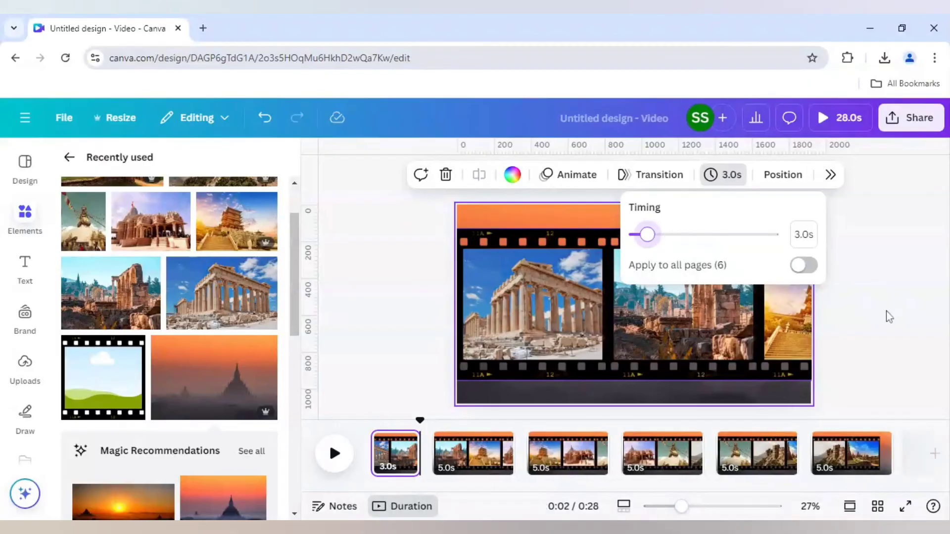
left_click(805, 266)
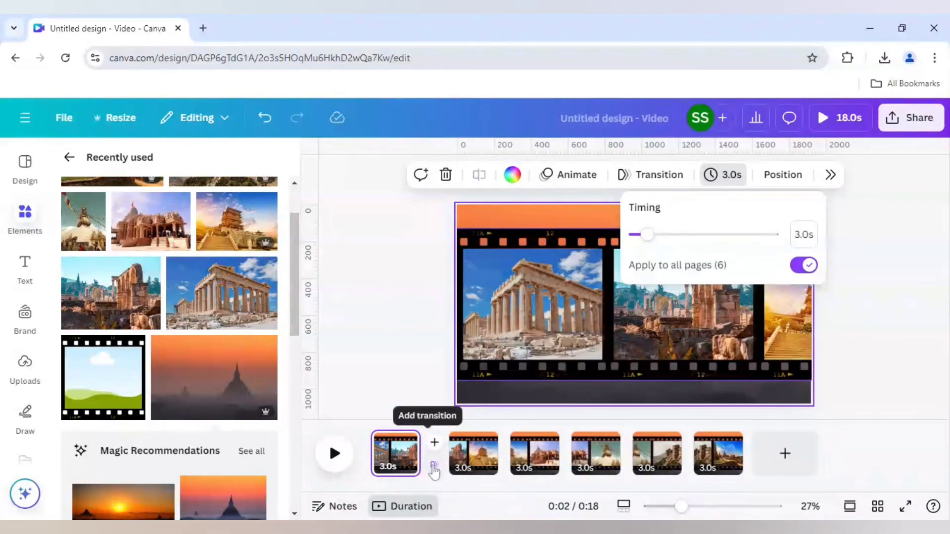
key("Escape")
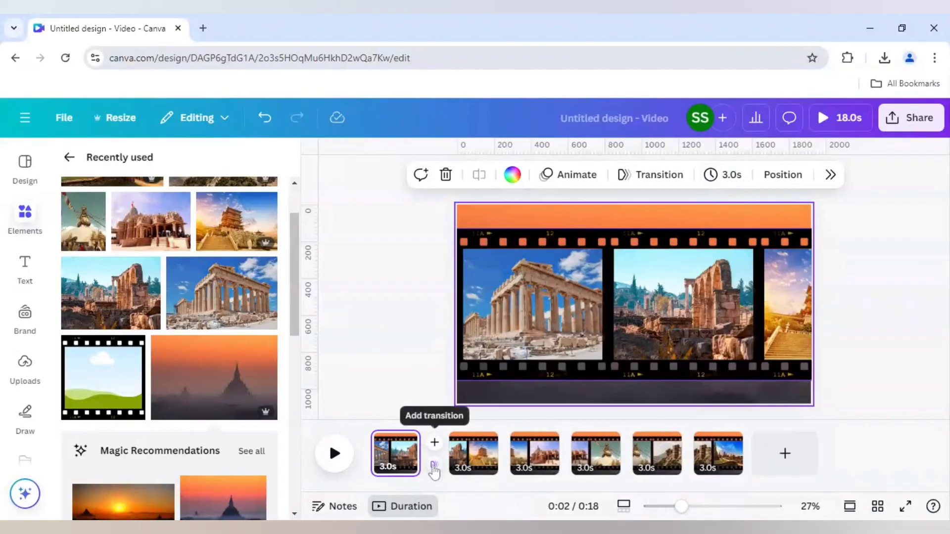
left_click(434, 465)
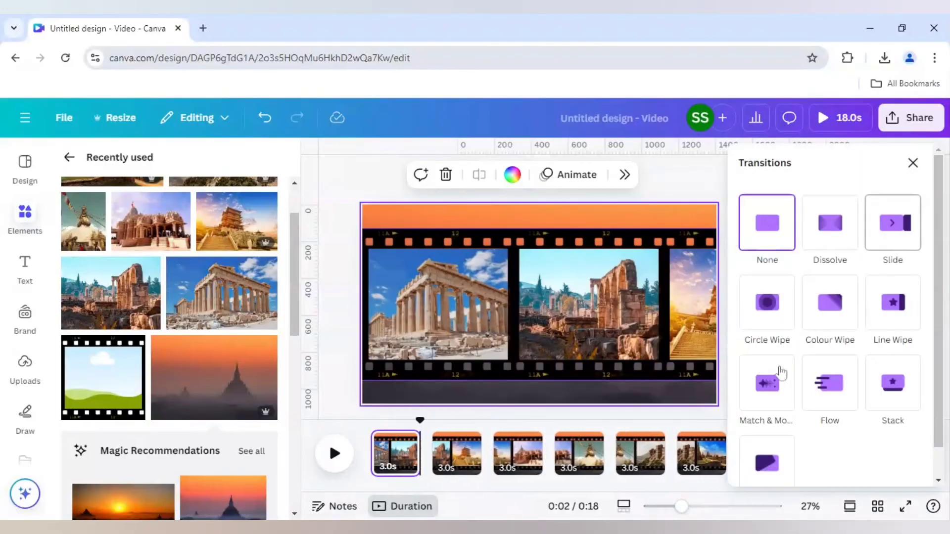
- Join pages 1 and 2 with a 1-second Match & Move transition
left_click(768, 387)
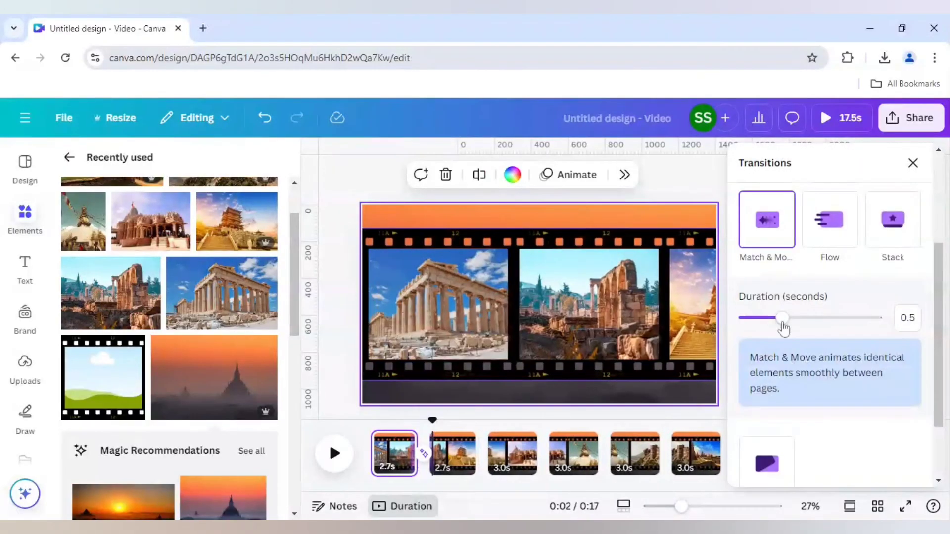
left_click_drag(840, 326, 889, 327)
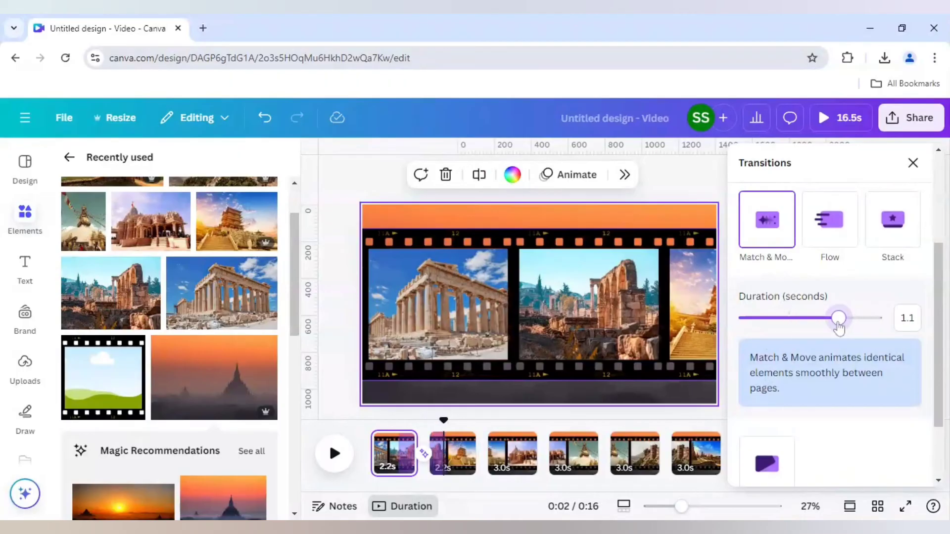
left_click(490, 467)
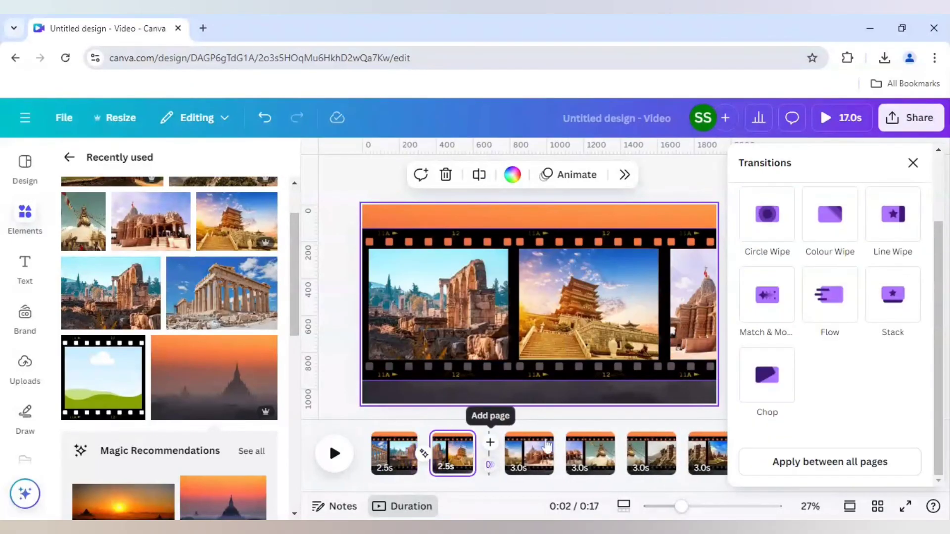